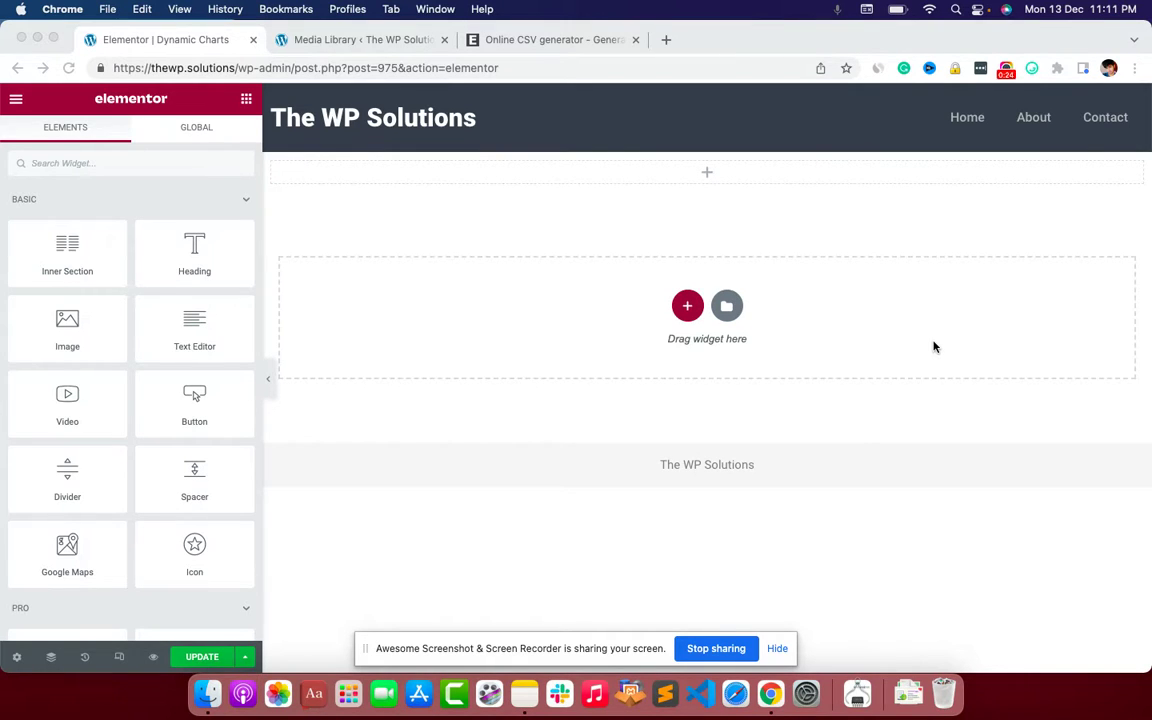
Step: Search 'dy' and place a Dynamic Charts widget at the top of the page
{"action": "left_click", "coordinate": [162, 169]}
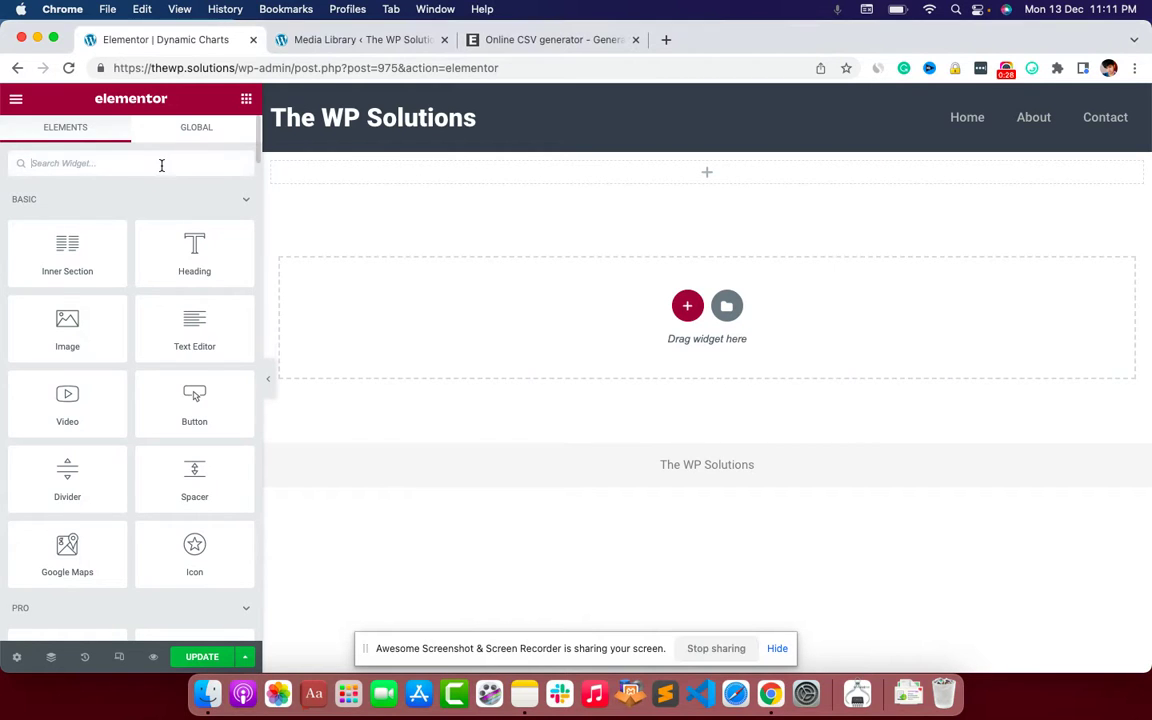
{"action": "type", "text": "dyn"}
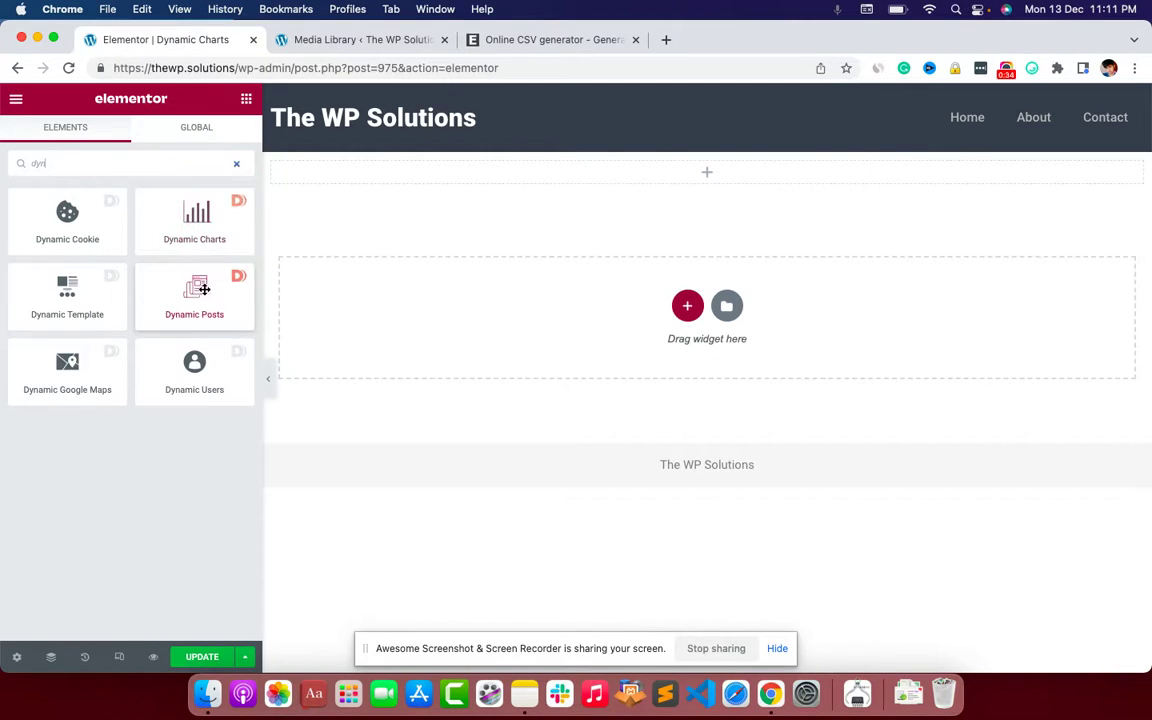
{"action": "left_click_drag", "start_coordinate": [211, 237], "coordinate": [398, 170]}
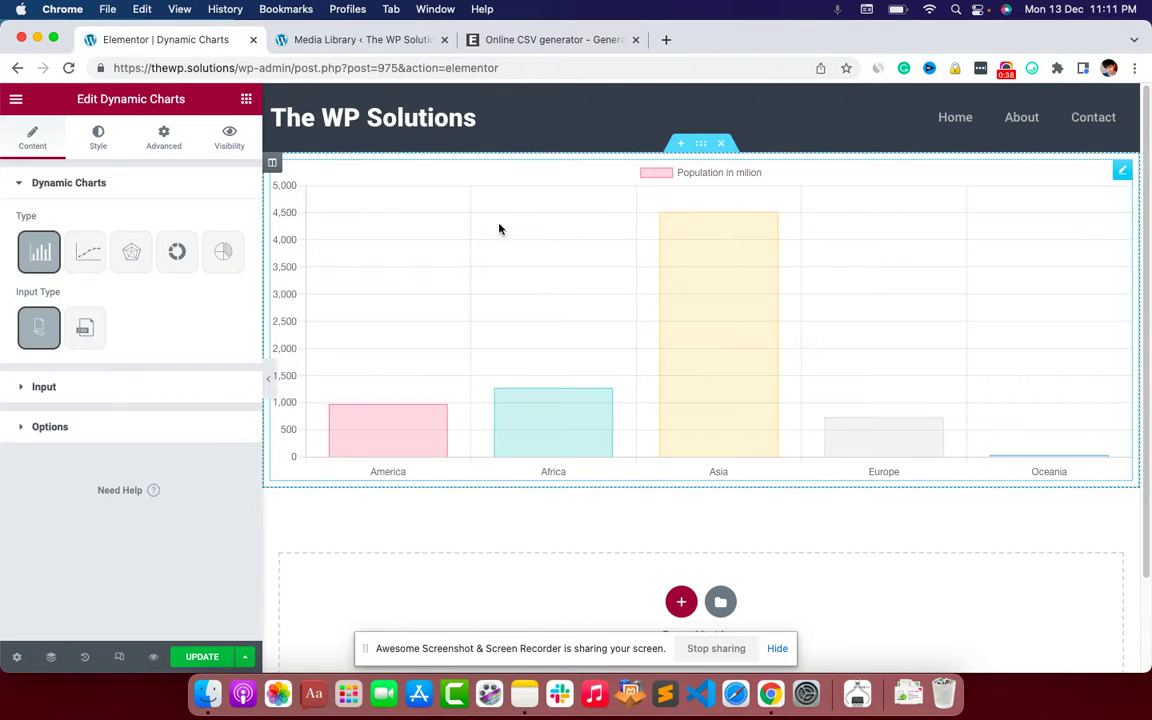
Step: Try the Line, Radar and Doughnut chart types, ending on Pie
{"action": "left_click", "coordinate": [86, 252]}
{"action": "left_click", "coordinate": [130, 252]}
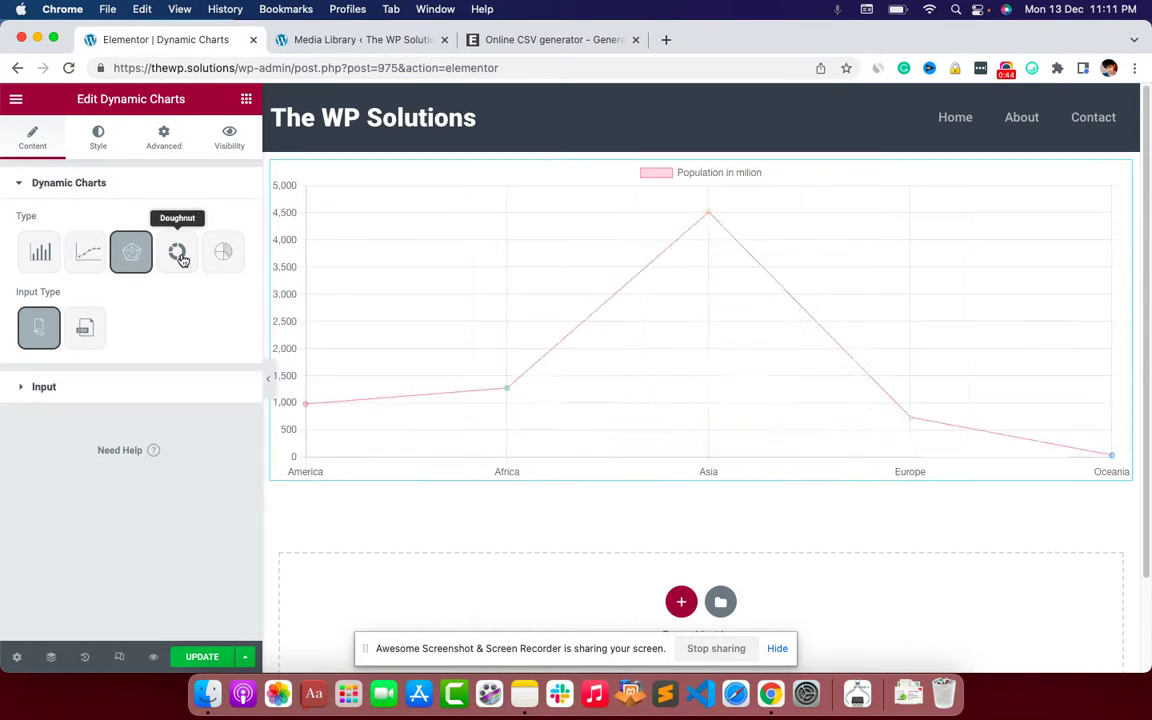
{"action": "left_click", "coordinate": [180, 257]}
{"action": "left_click", "coordinate": [222, 254]}
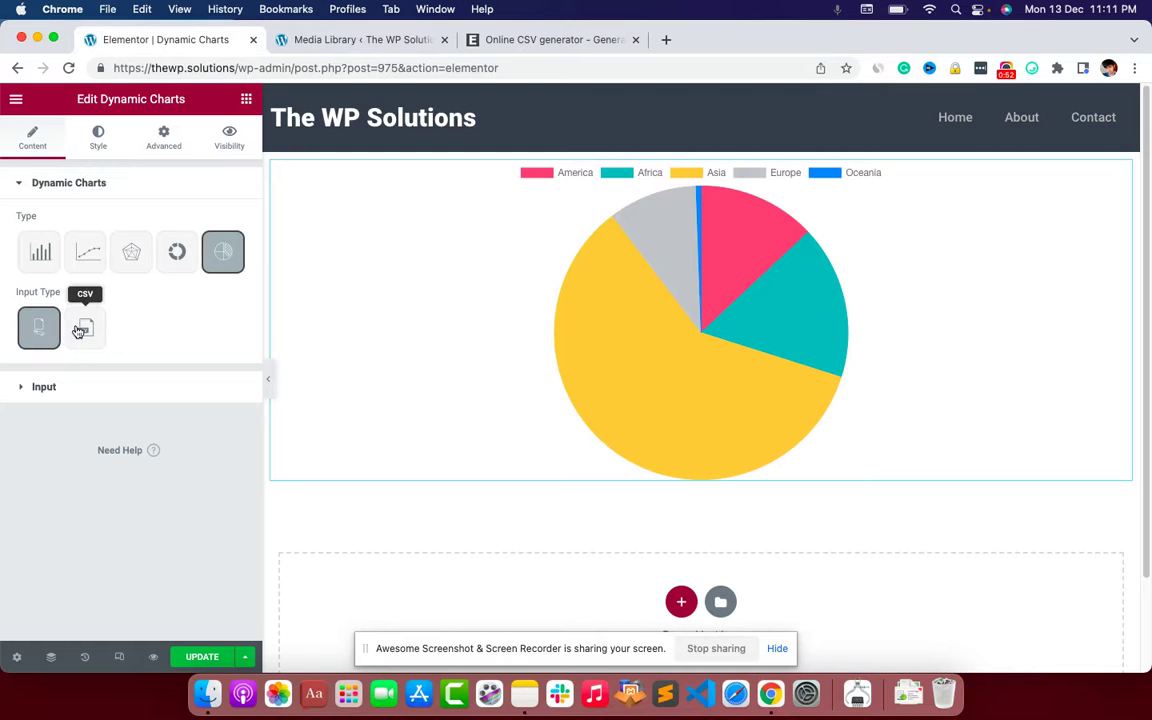
{"action": "left_click", "coordinate": [45, 387]}
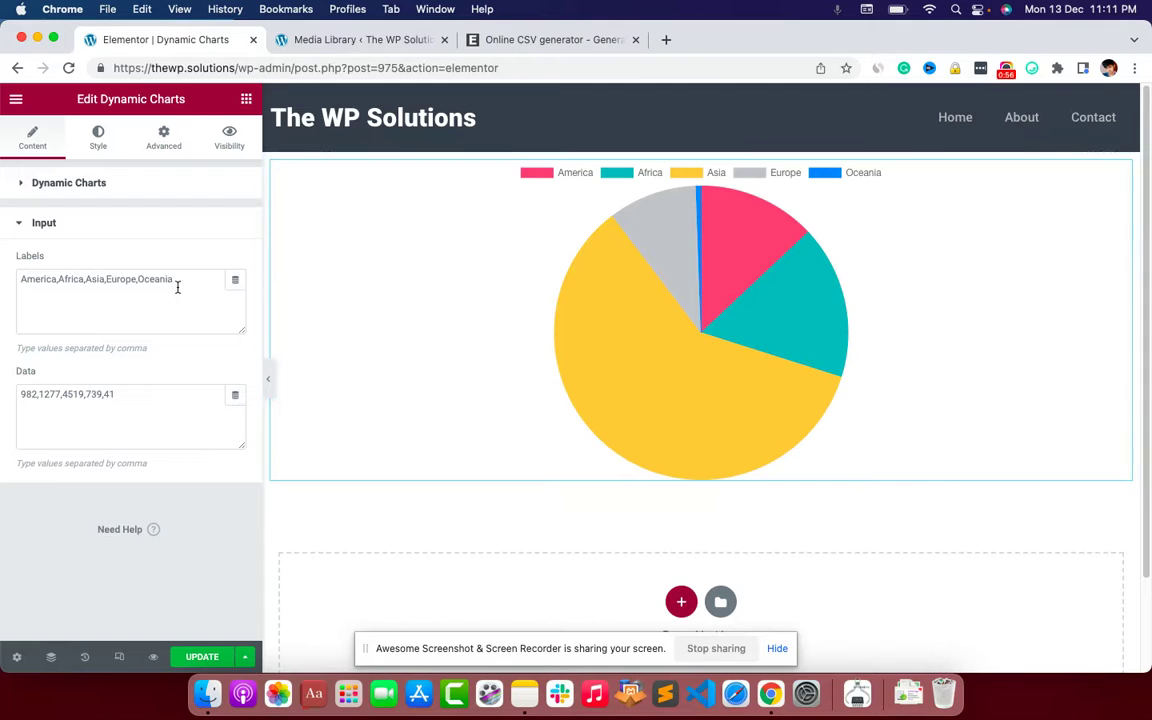
{"action": "left_click_drag", "start_coordinate": [184, 288], "coordinate": [21, 279]}
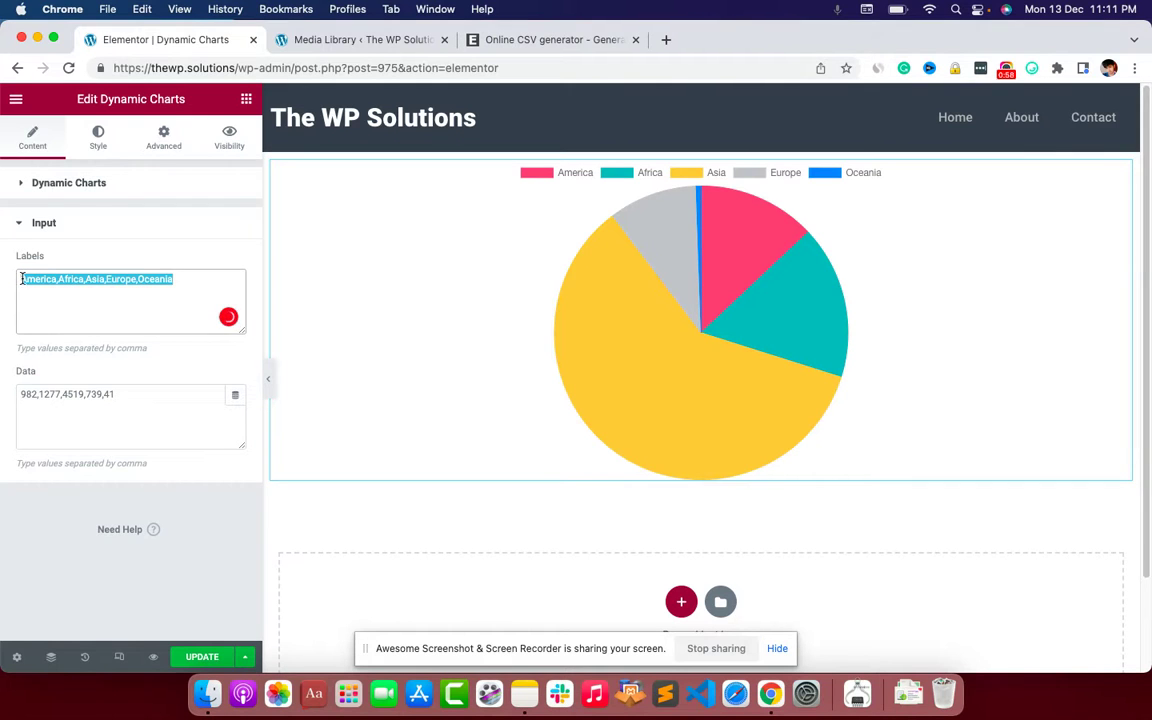
{"action": "left_click", "coordinate": [36, 283]}
{"action": "triple_click", "coordinate": [38, 283]}
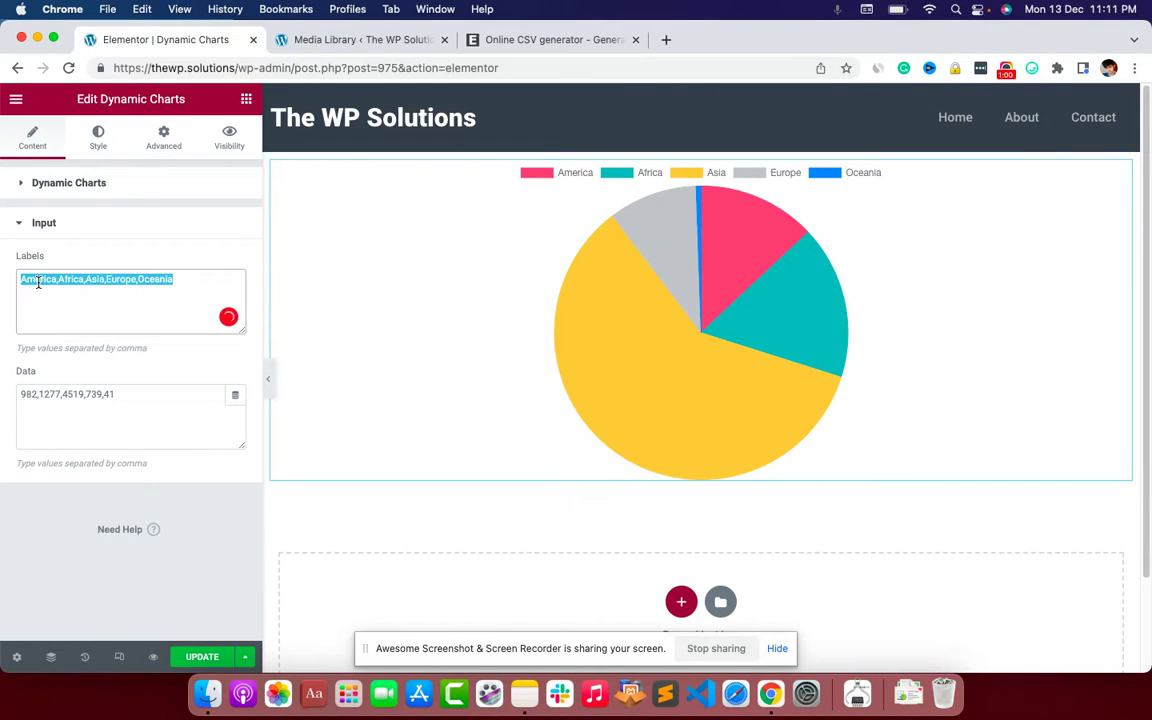
{"action": "left_click", "coordinate": [184, 279]}
{"action": "mouse_move", "coordinate": [138, 280]}
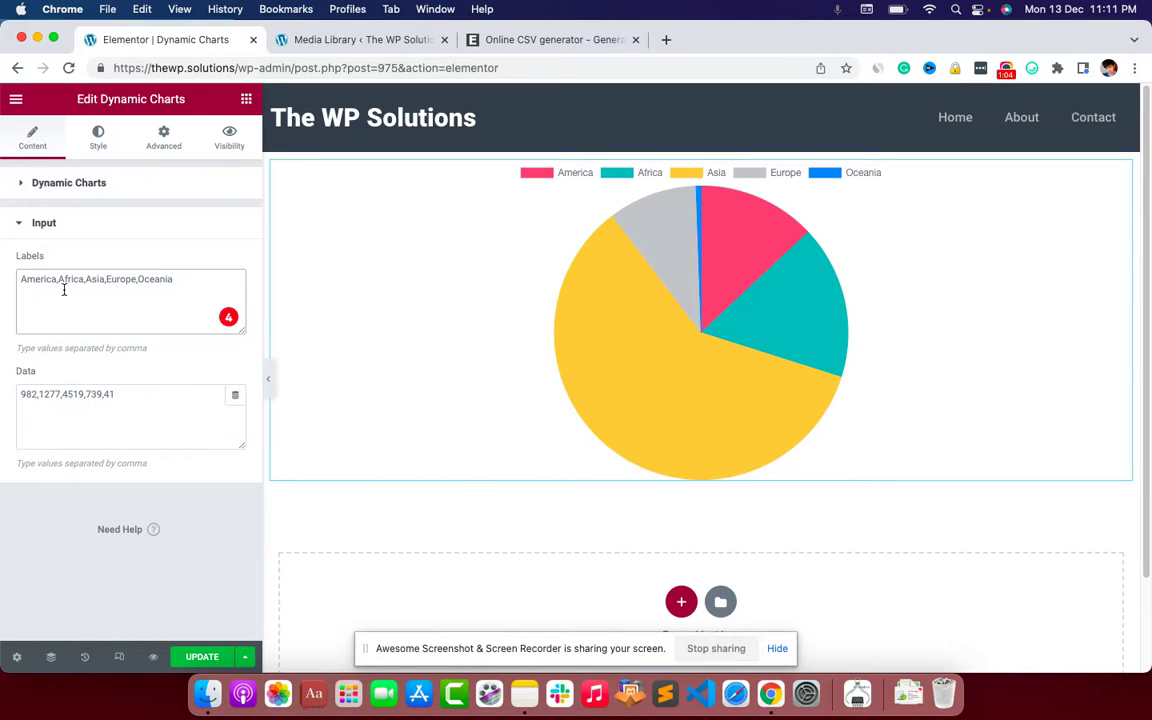
{"action": "triple_click", "coordinate": [107, 393]}
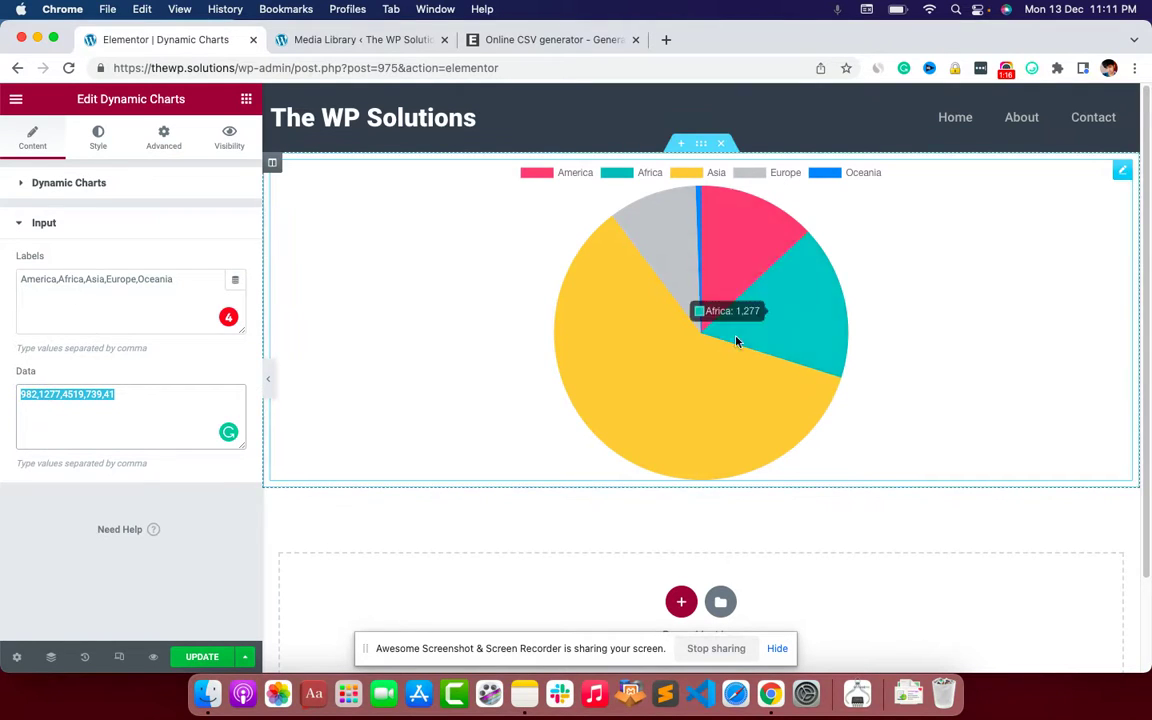
{"action": "left_click", "coordinate": [122, 202]}
{"action": "left_click", "coordinate": [122, 196]}
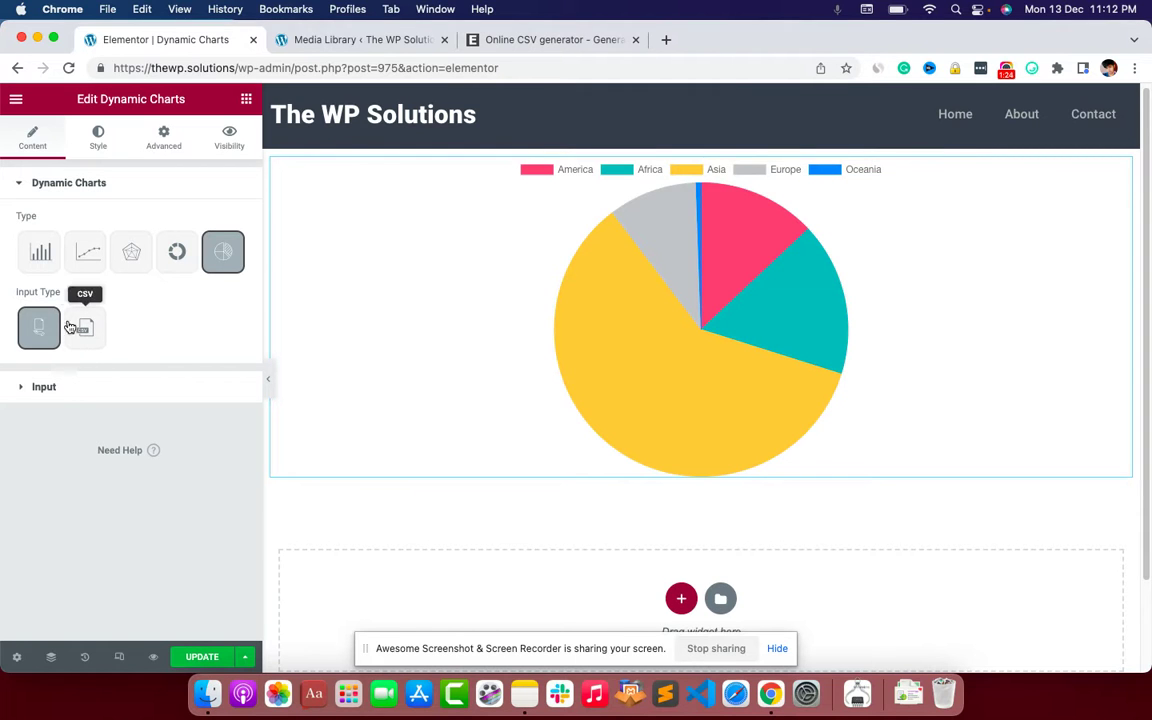
Step: Make the chart a Bar chart with CSV input taken from a Textarea
{"action": "left_click", "coordinate": [41, 262]}
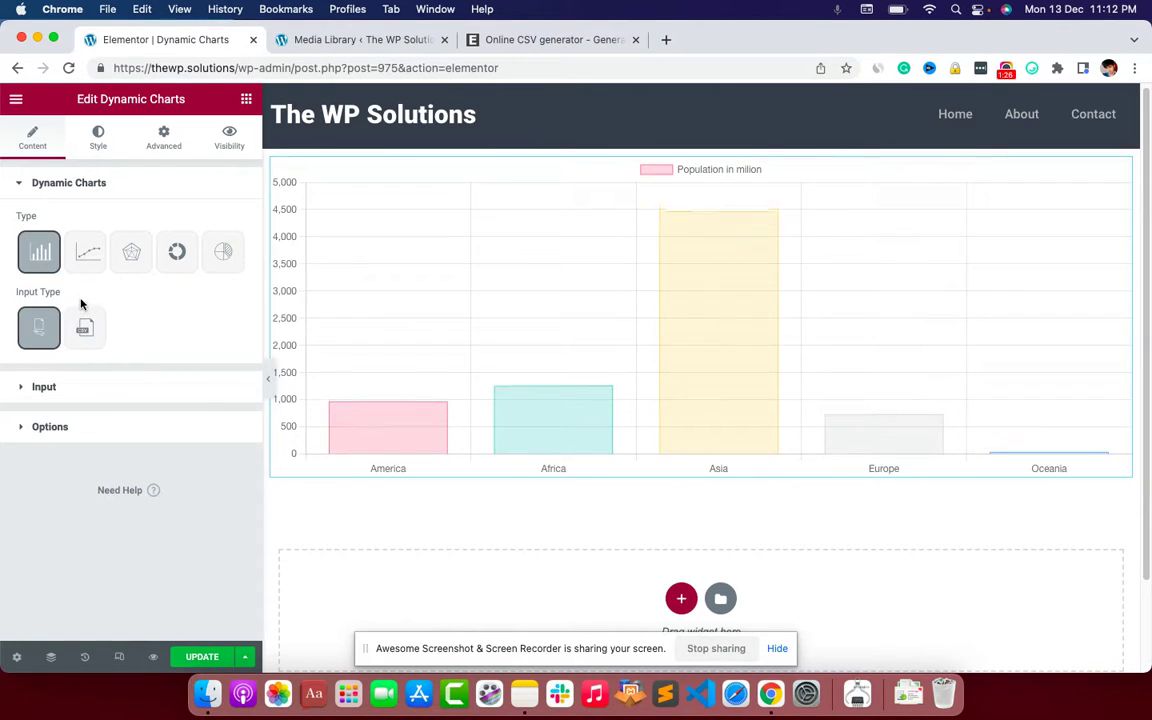
{"action": "left_click", "coordinate": [90, 333]}
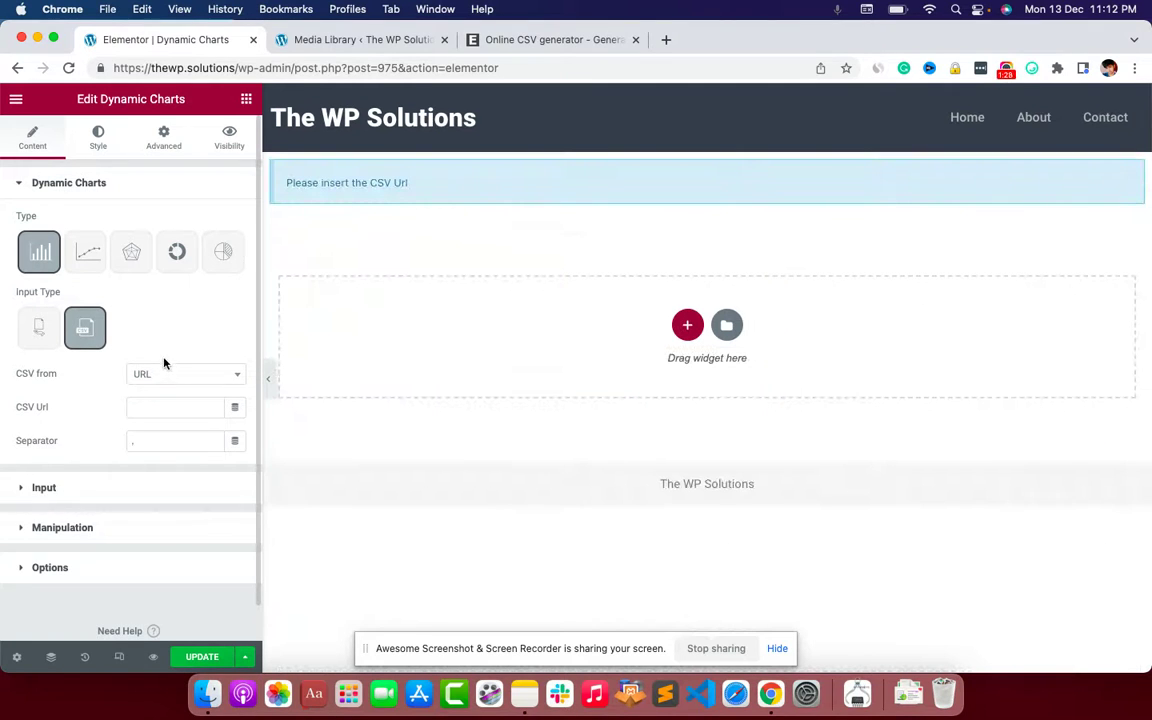
{"action": "left_click", "coordinate": [166, 375]}
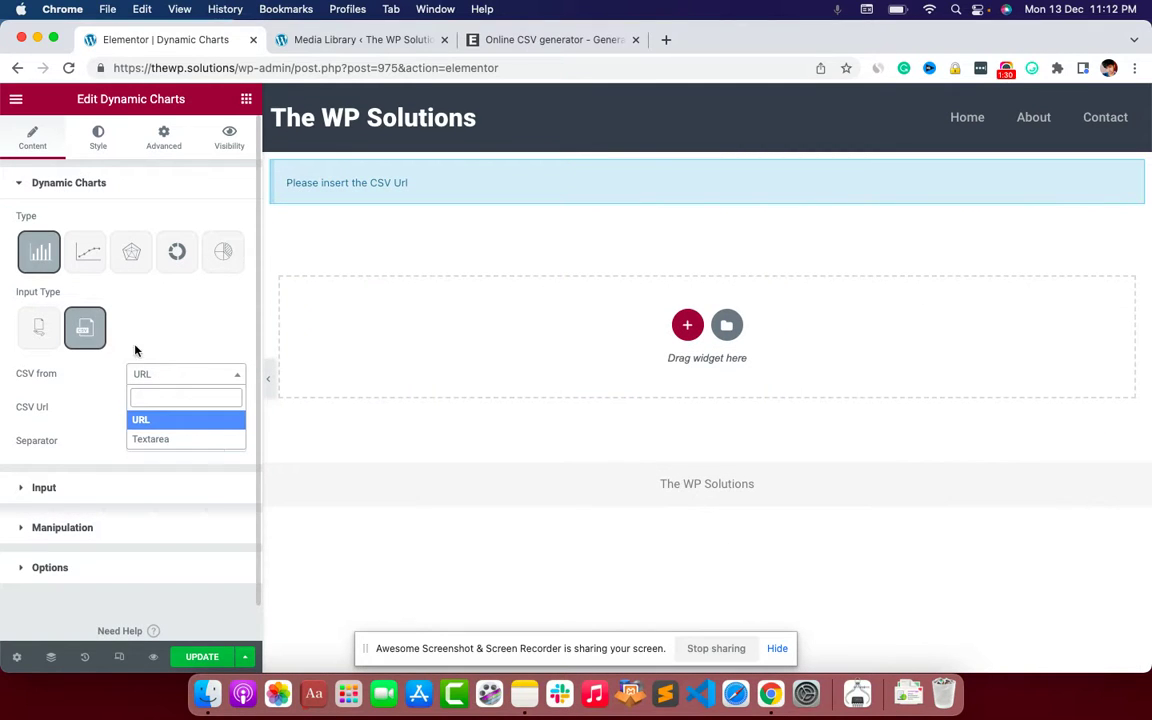
{"action": "left_click", "coordinate": [166, 440]}
{"action": "left_click", "coordinate": [35, 436]}
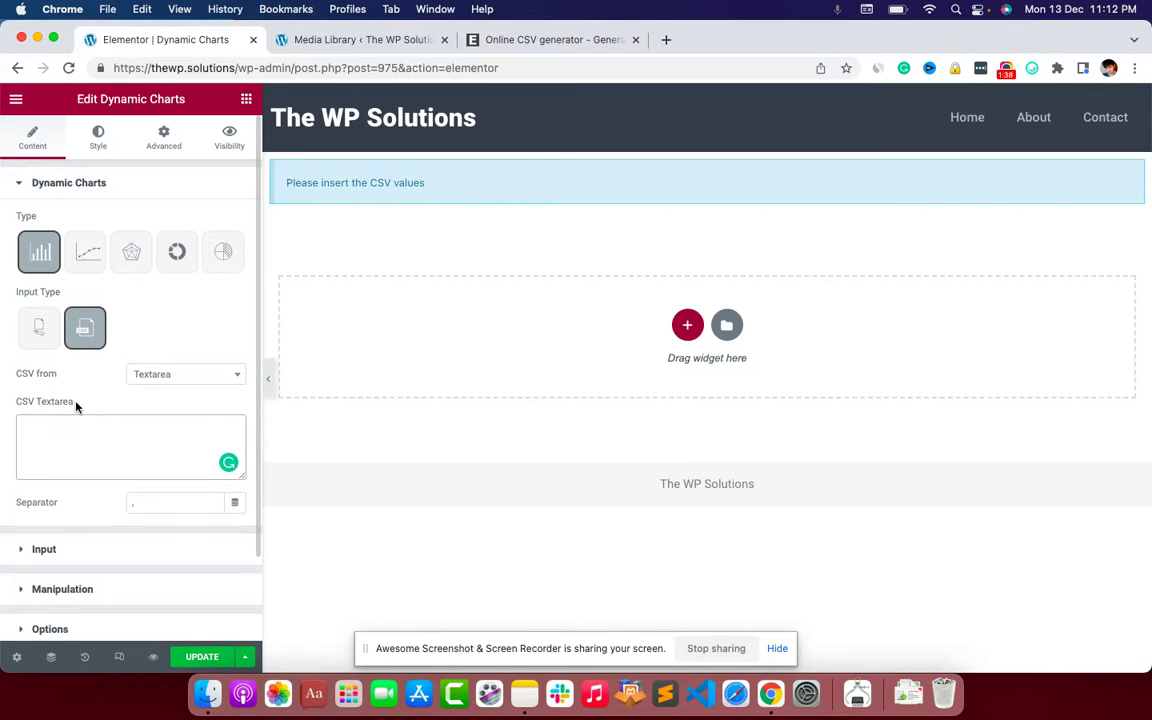
Step: Reload the Online CSV generator page to reset it to its default template
{"action": "left_click", "coordinate": [574, 43]}
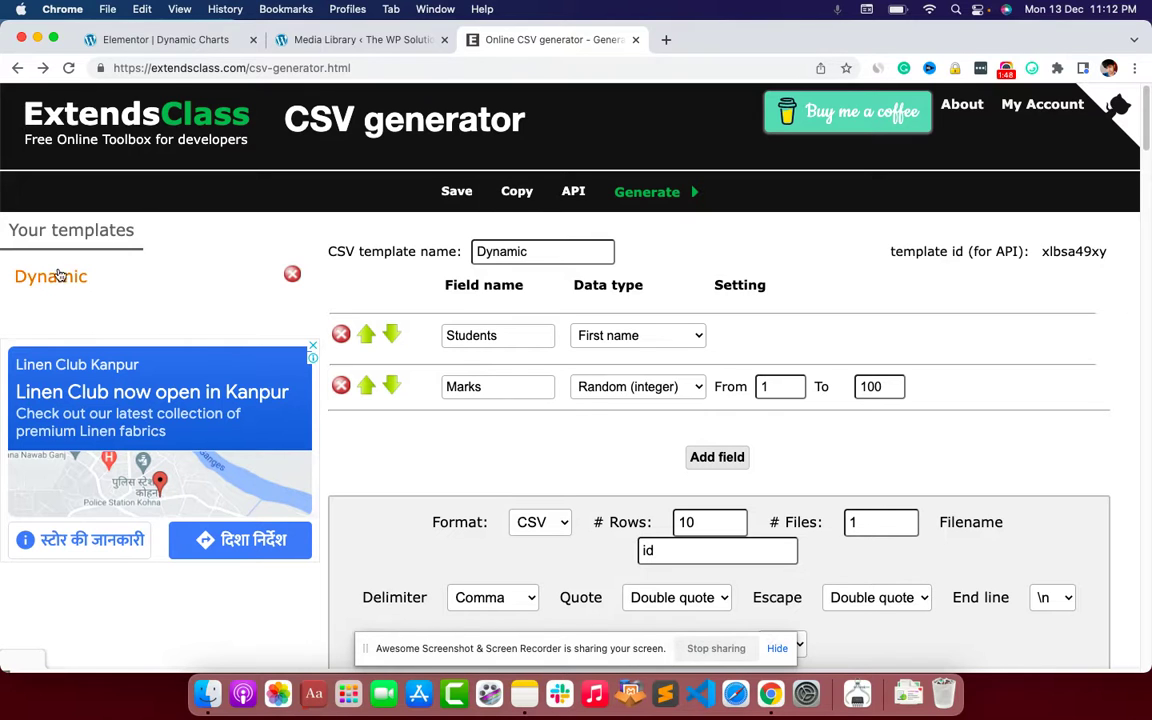
{"action": "left_click", "coordinate": [531, 249]}
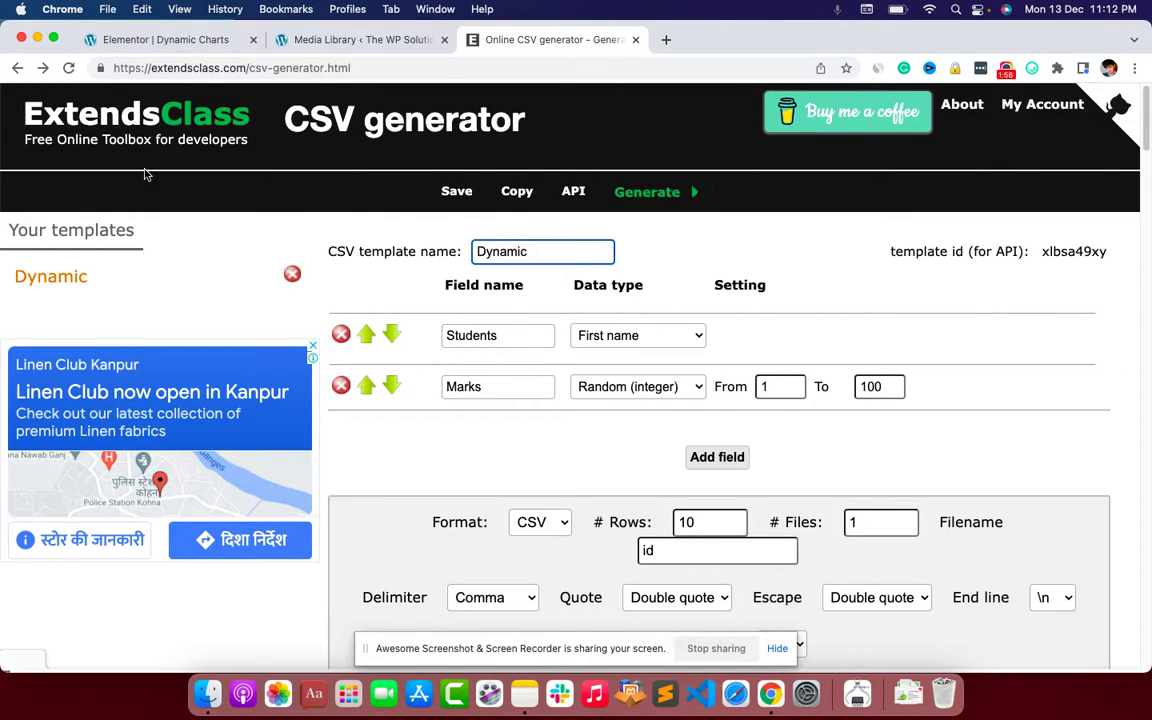
{"action": "left_click", "coordinate": [408, 62]}
{"action": "key", "text": "Return"}
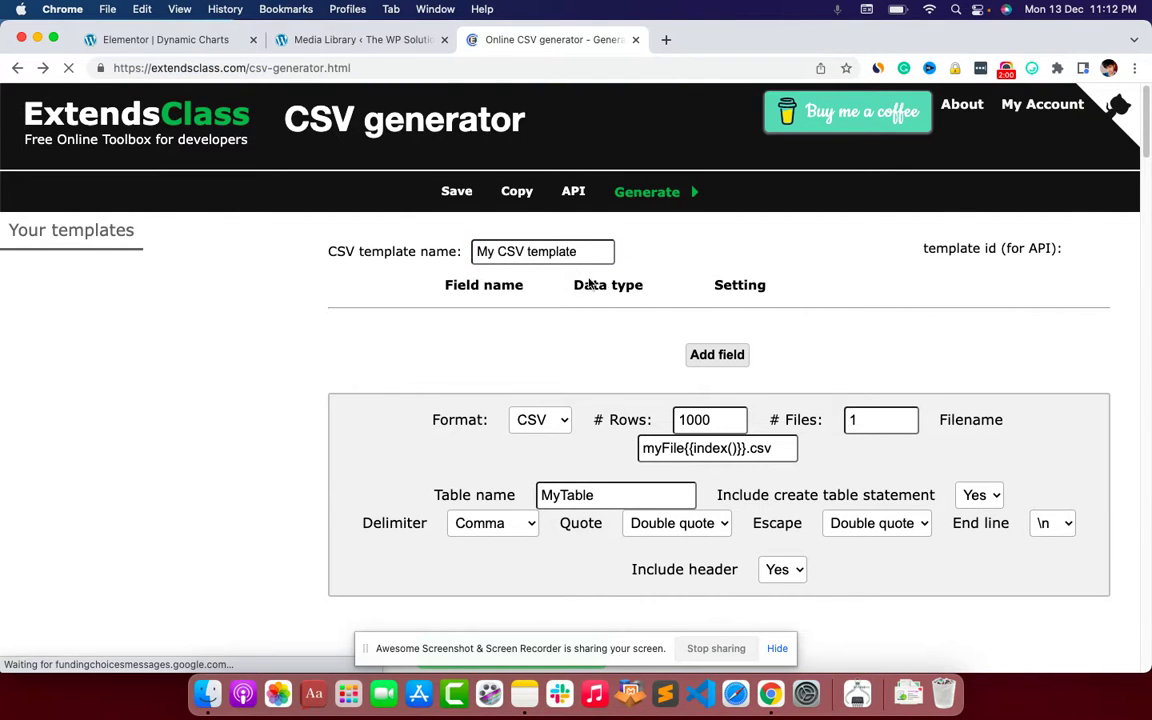
Step: Rename the CSV template to 'Dynamic Chart'
{"action": "double_click", "coordinate": [514, 252]}
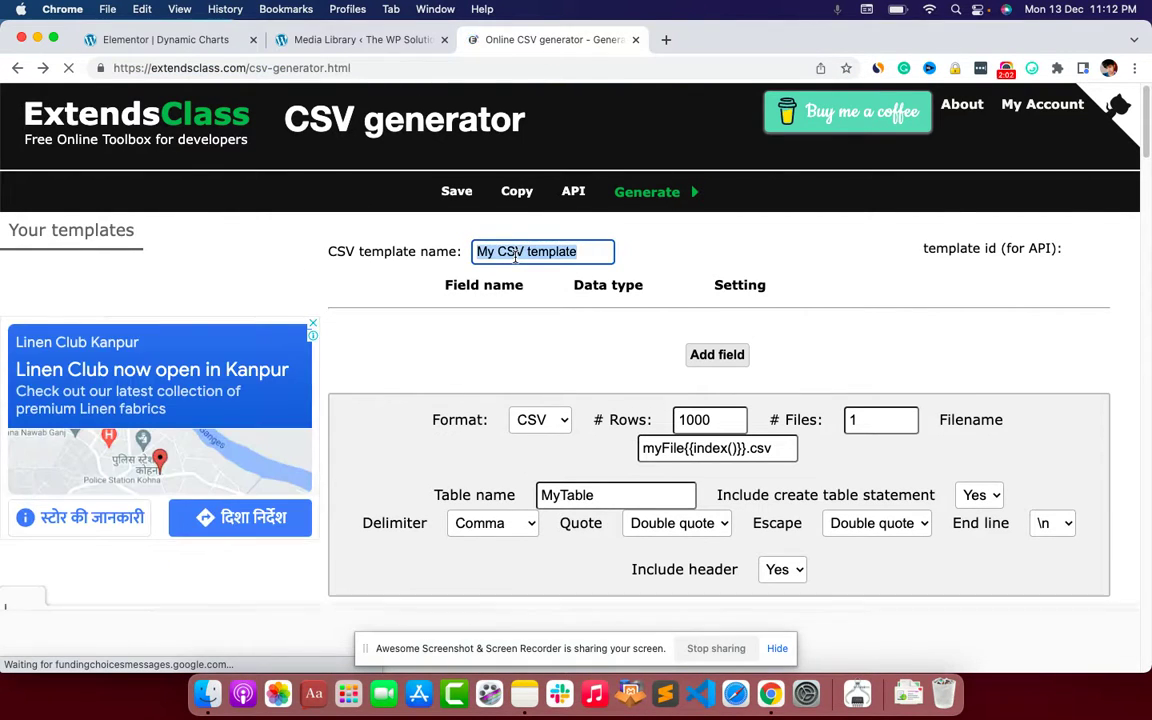
{"action": "key", "text": "super+a"}
{"action": "type", "text": "Dyn"}
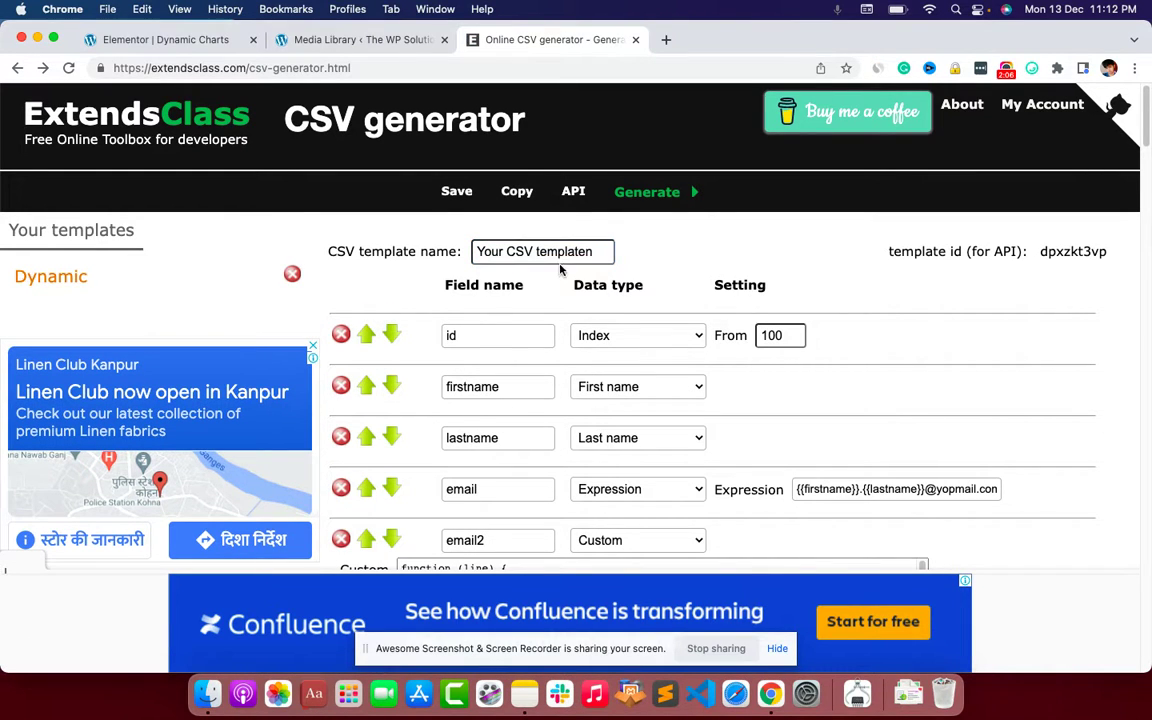
{"action": "key", "text": "super+a"}
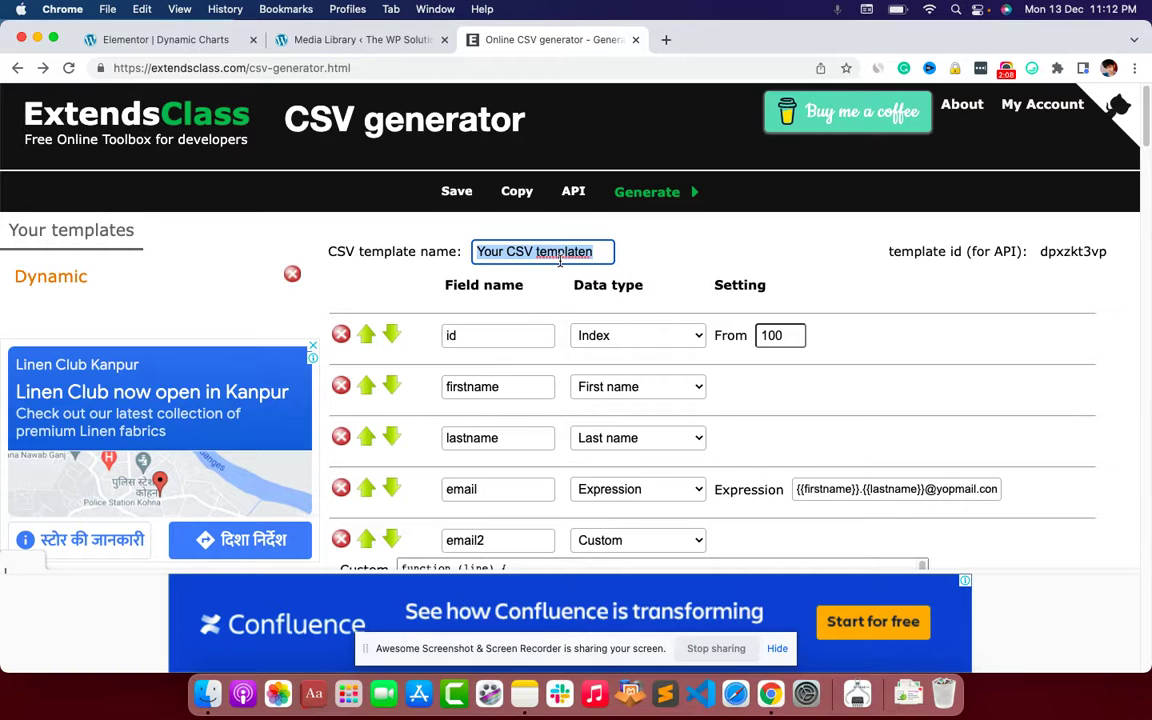
{"action": "type", "text": "Dynamic C"}
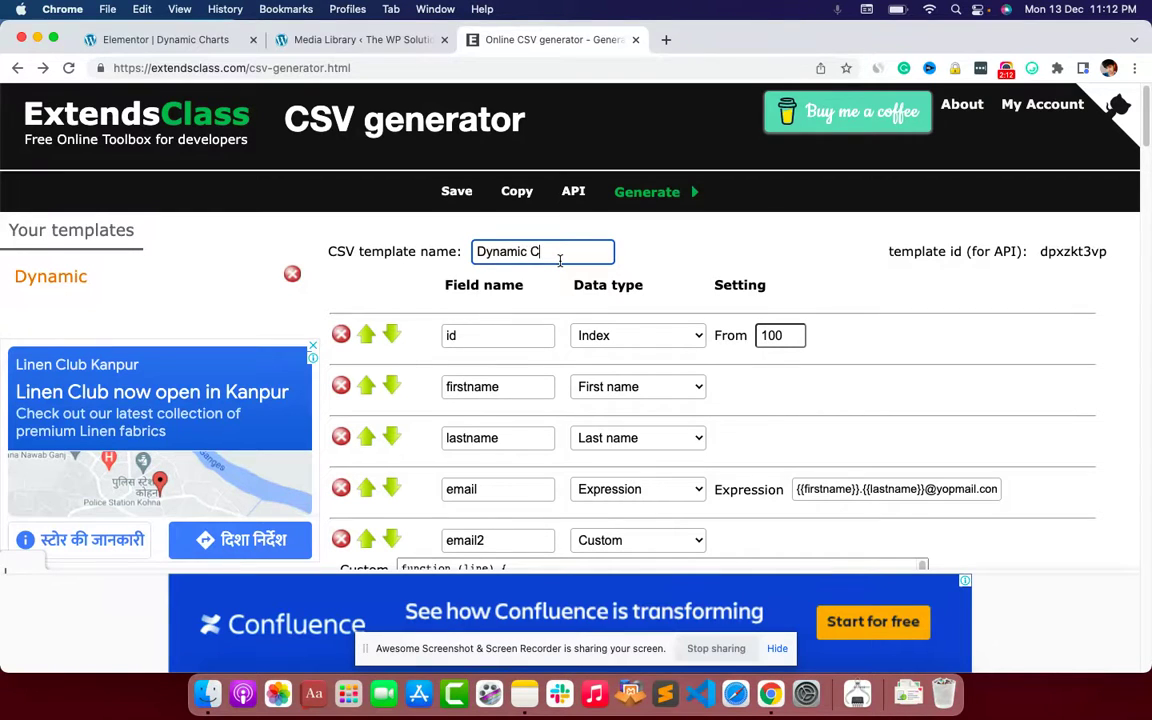
{"action": "type", "text": "hart"}
Step: Delete the id, lastname, email, email2 and profession fields, leaving only firstname
{"action": "scroll", "coordinate": [576, 320], "scroll_direction": "down", "scroll_amount": 2}
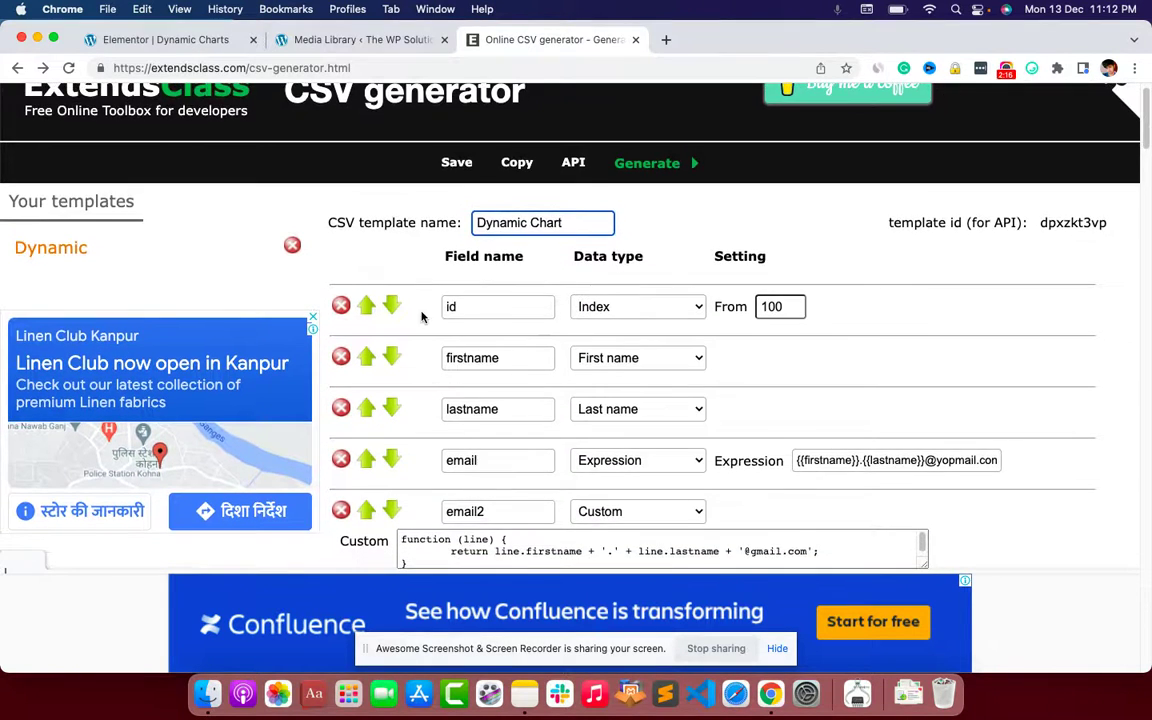
{"action": "scroll", "coordinate": [422, 317], "scroll_direction": "down", "scroll_amount": 5}
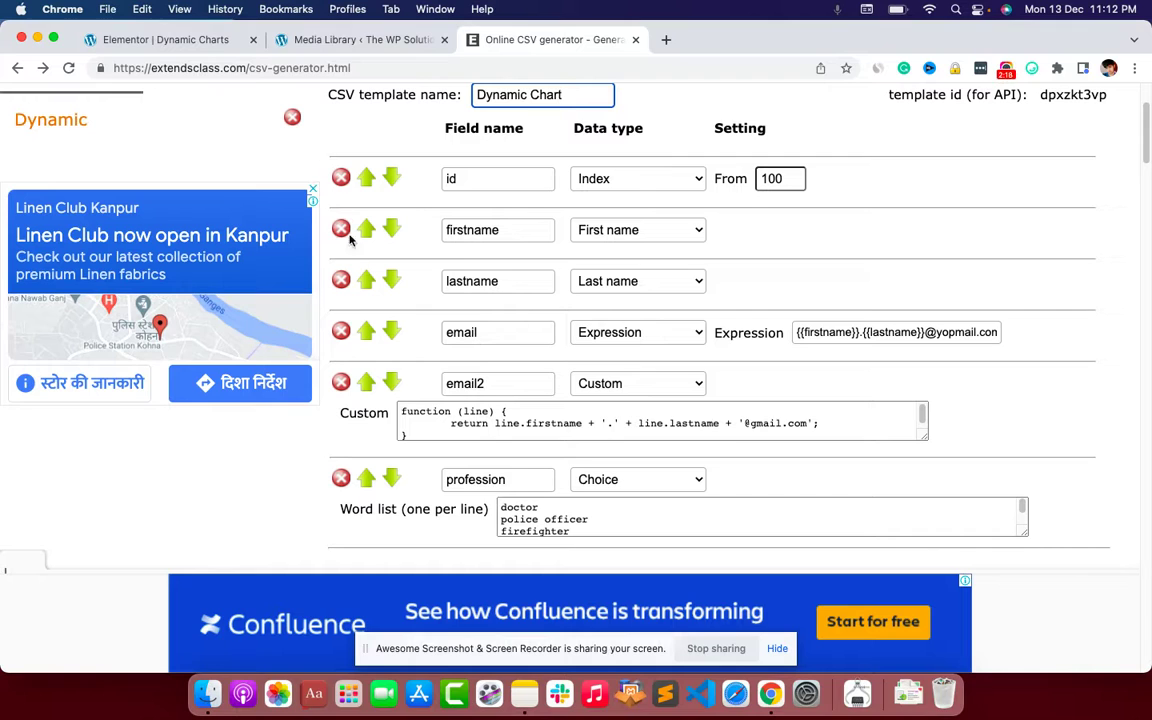
{"action": "left_click", "coordinate": [341, 178]}
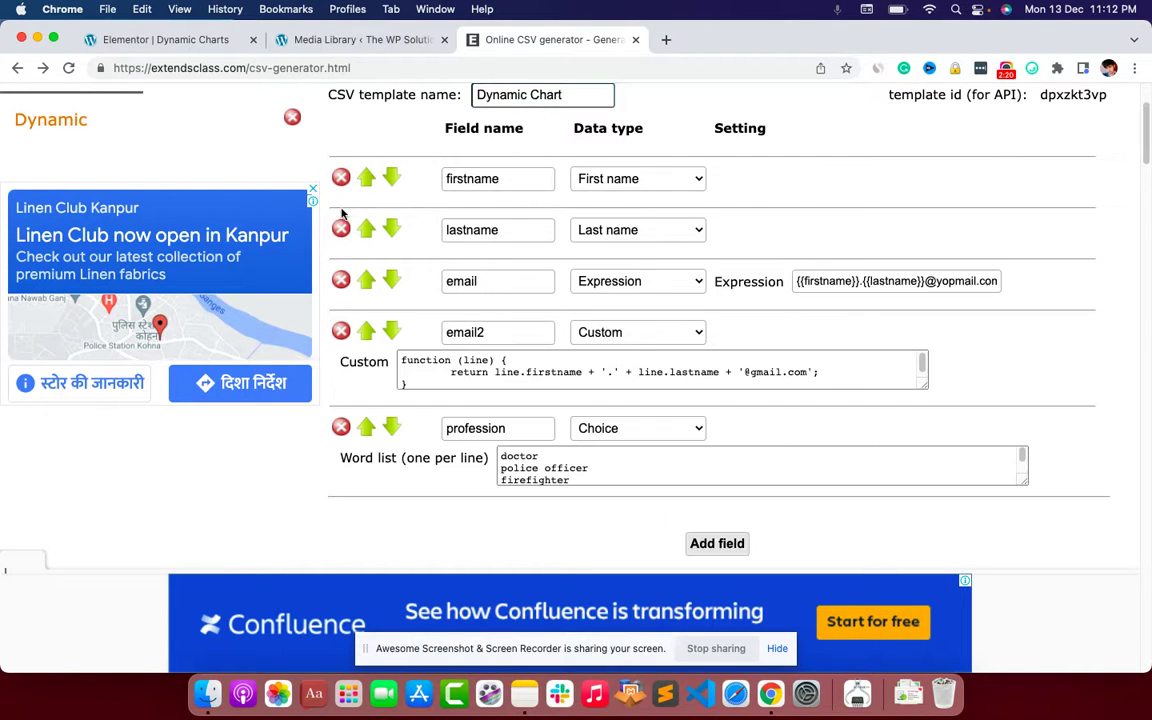
{"action": "left_click", "coordinate": [341, 229]}
{"action": "left_click", "coordinate": [341, 230]}
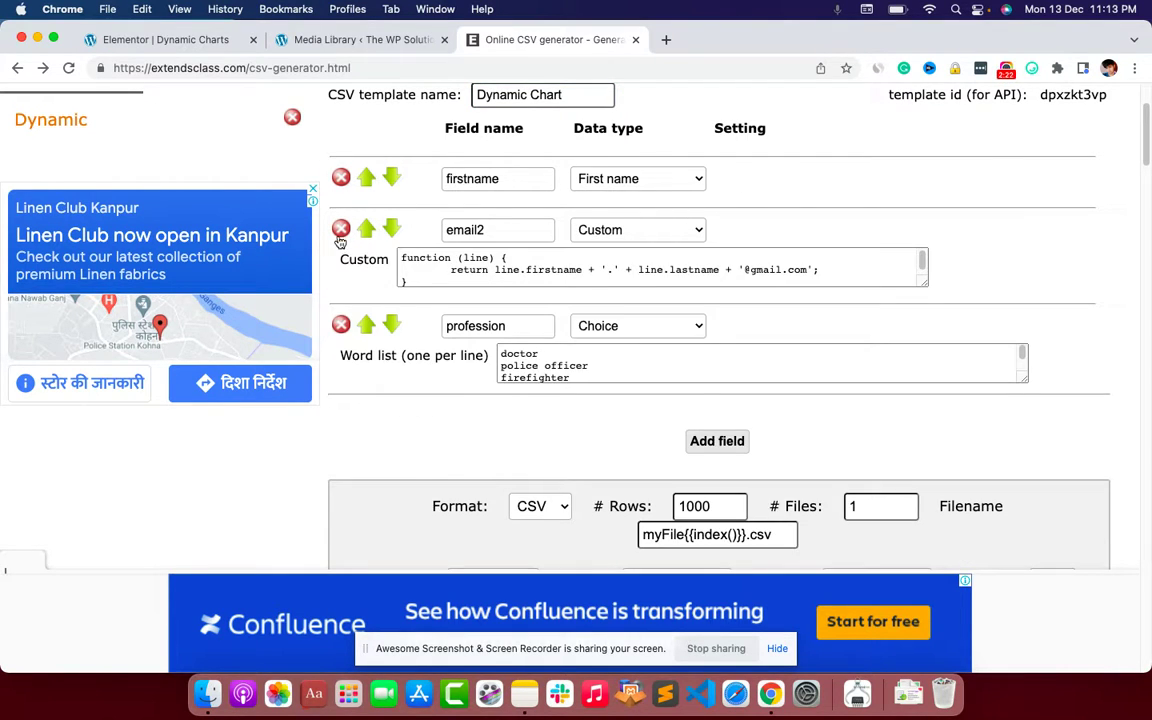
{"action": "left_click", "coordinate": [341, 230]}
{"action": "left_click", "coordinate": [341, 229]}
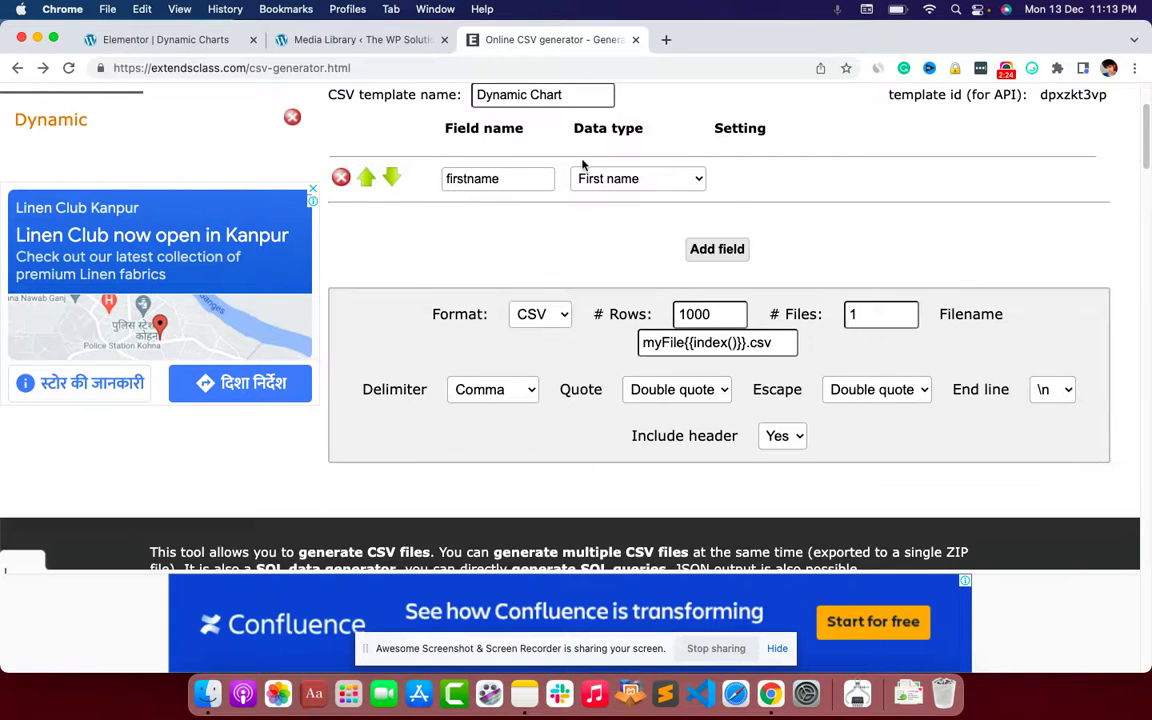
{"action": "left_click", "coordinate": [612, 181]}
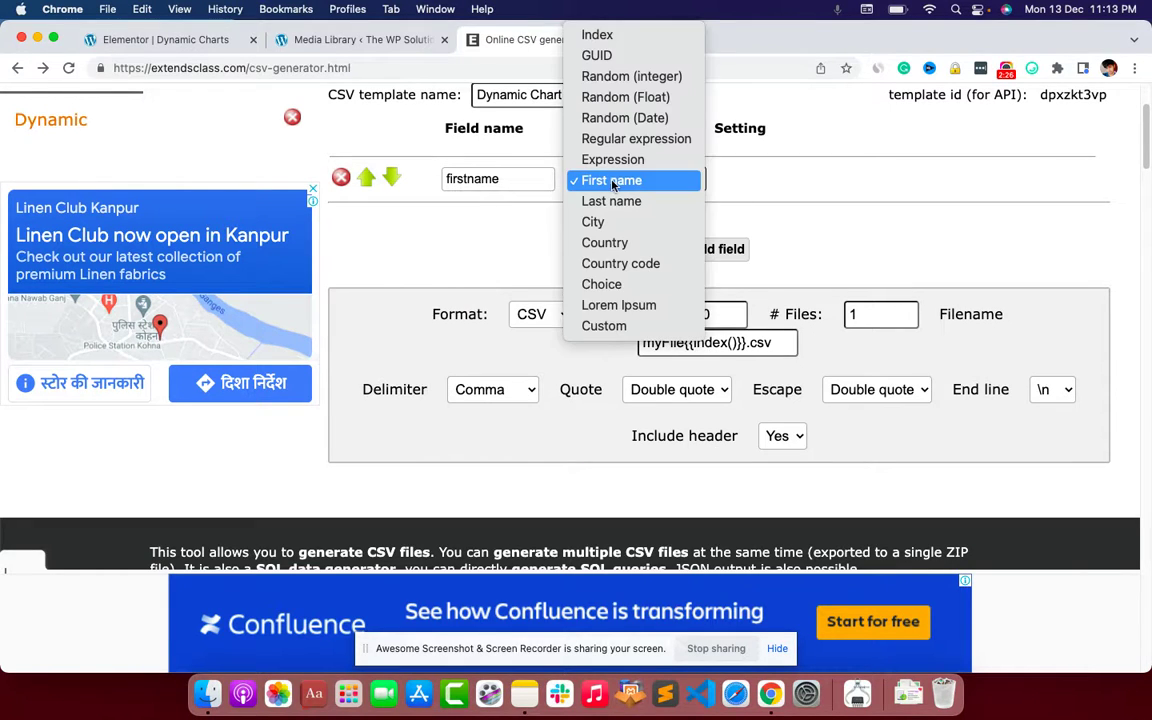
Step: Add a Marks field of random integers from 1 to 100
{"action": "left_click", "coordinate": [612, 183]}
{"action": "left_click", "coordinate": [717, 249]}
{"action": "left_click", "coordinate": [479, 230]}
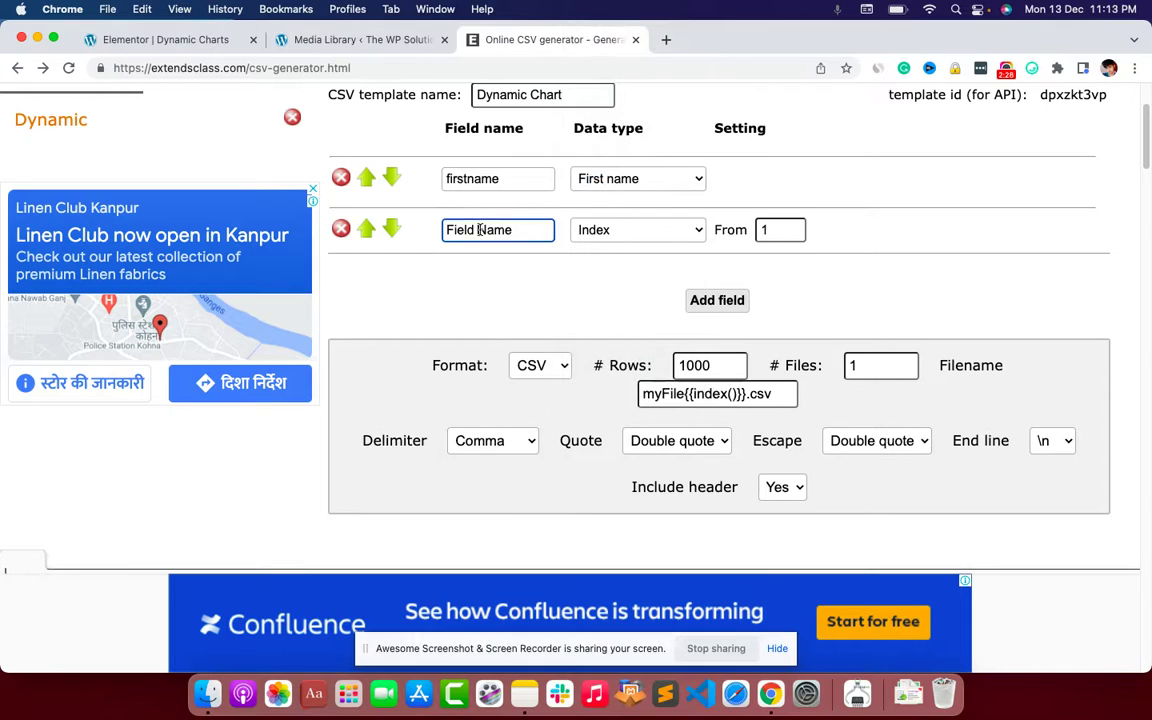
{"action": "triple_click", "coordinate": [479, 230]}
{"action": "type", "text": "Mar"}
{"action": "left_click", "coordinate": [690, 231]}
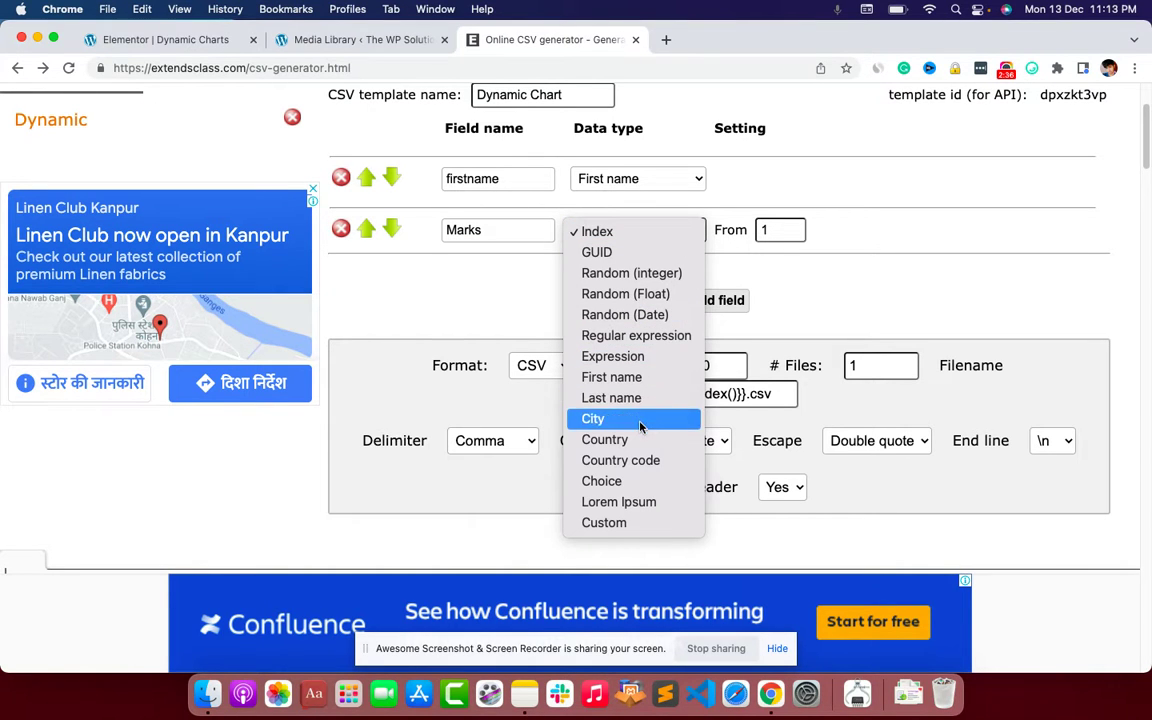
{"action": "left_click", "coordinate": [668, 273]}
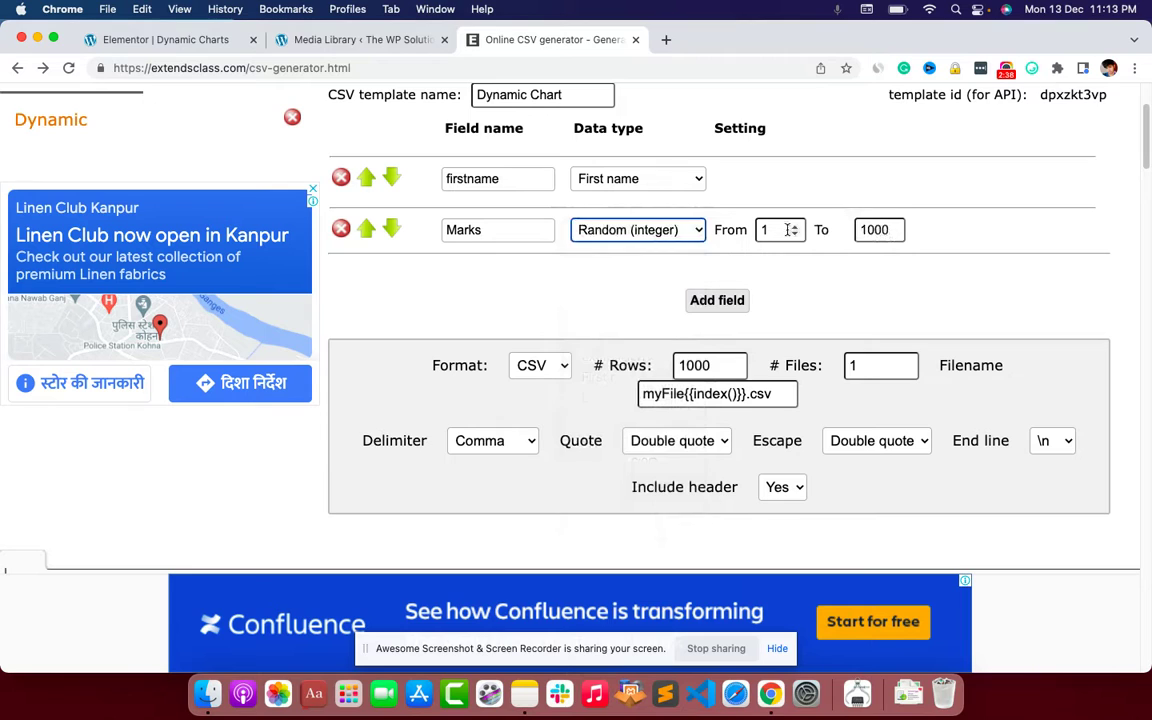
{"action": "double_click", "coordinate": [884, 229]}
{"action": "left_click", "coordinate": [886, 229]}
{"action": "key", "text": "BackSpace"}
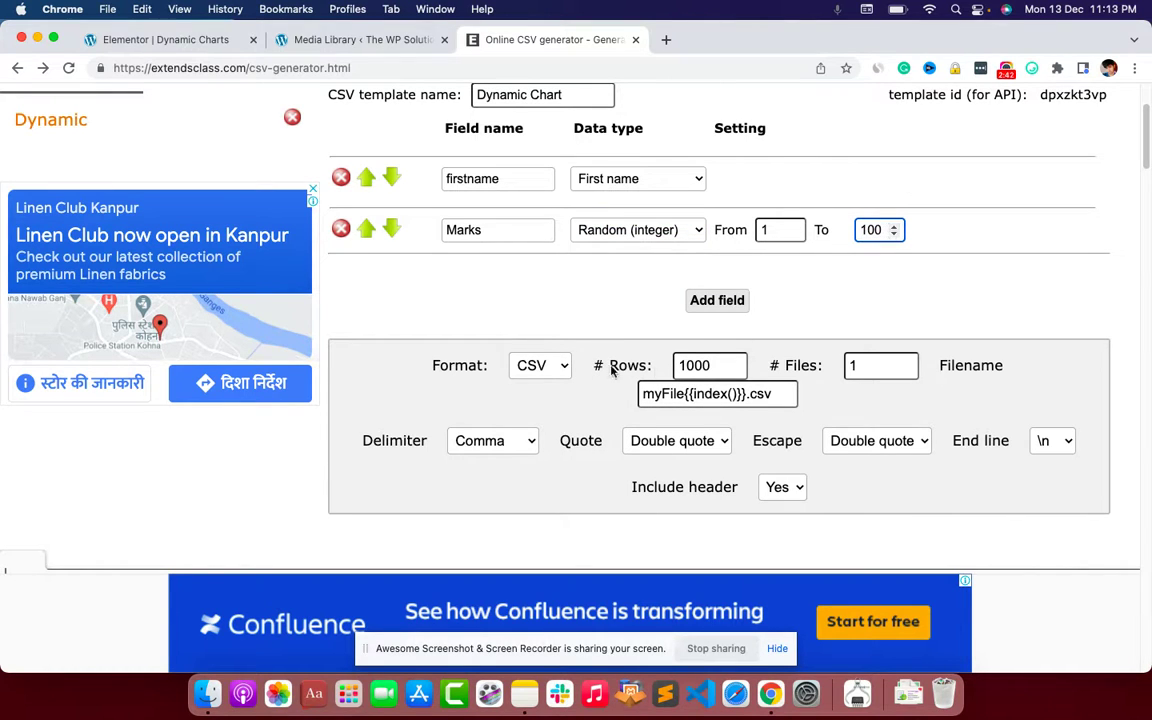
Step: Set the output to 10 rows in one file with the filename prefix 'Dyn'
{"action": "left_click", "coordinate": [697, 367]}
{"action": "key", "text": "BackSpace"}
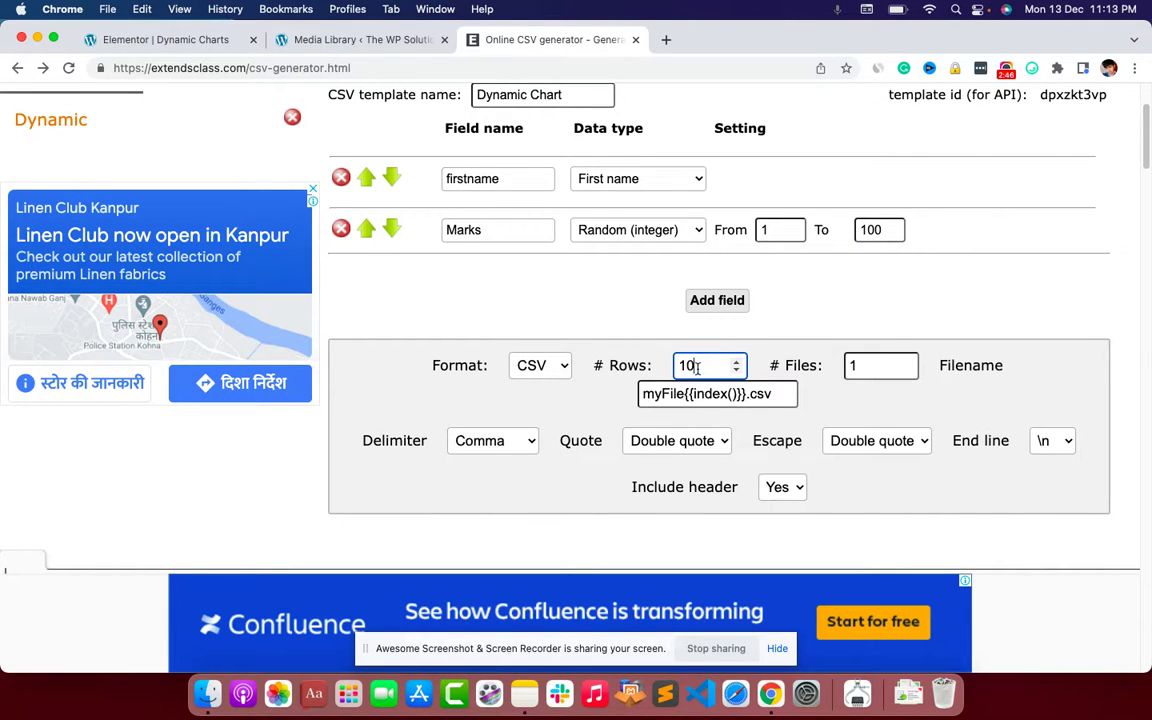
{"action": "left_click", "coordinate": [870, 364]}
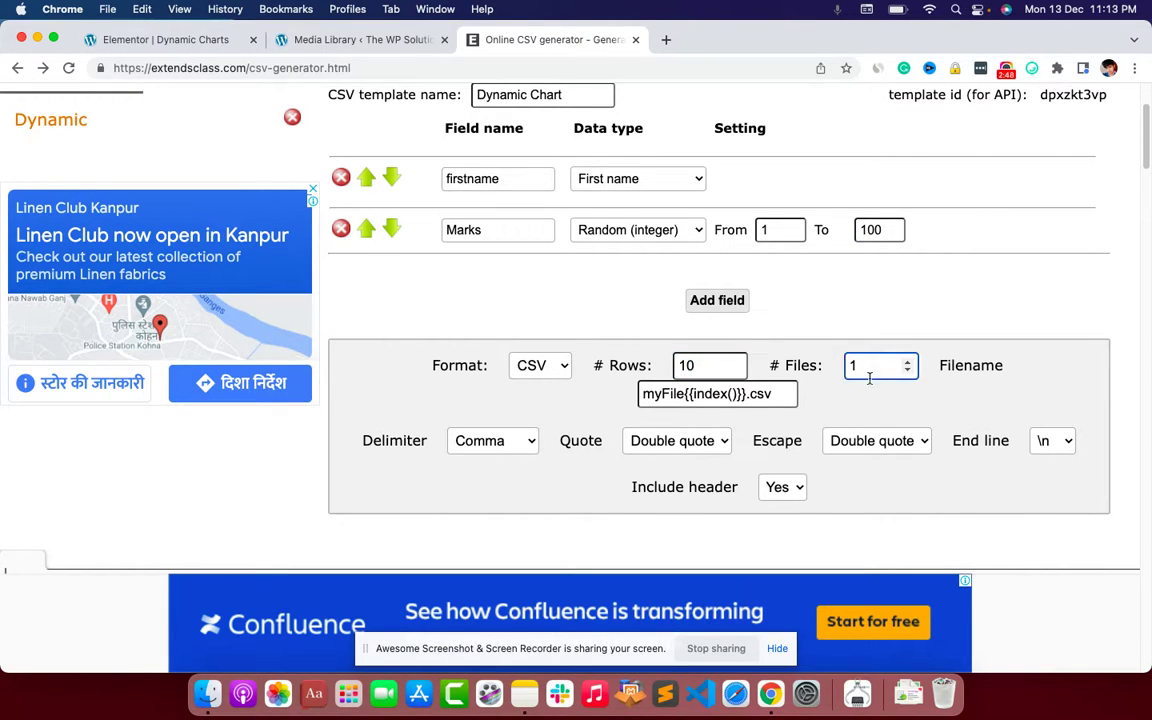
{"action": "double_click", "coordinate": [648, 394]}
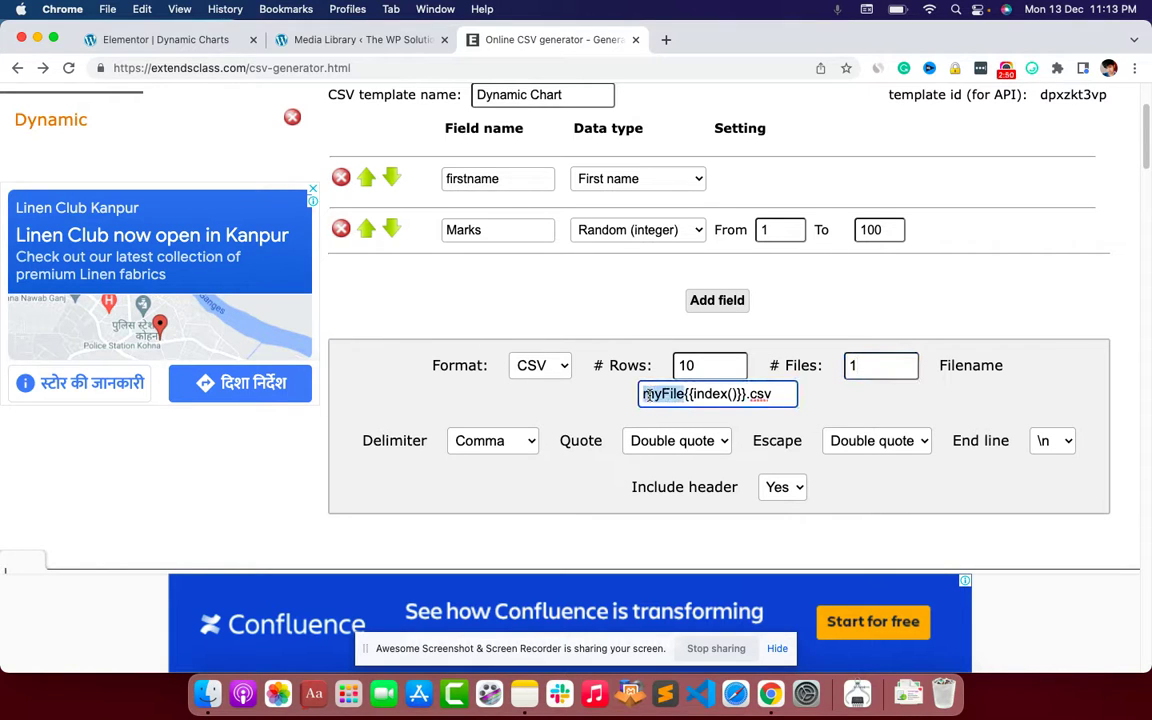
{"action": "key", "text": "BackSpace"}
{"action": "type", "text": "Dyn"}
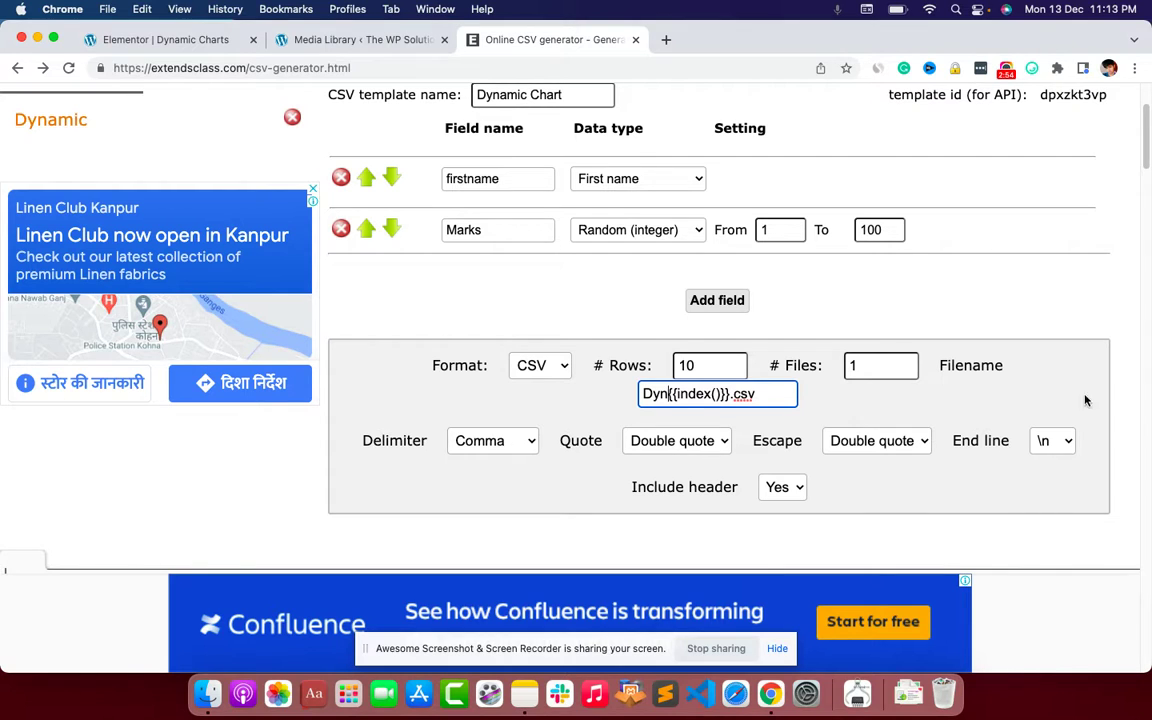
{"action": "scroll", "coordinate": [1080, 360], "scroll_direction": "up", "scroll_amount": 3}
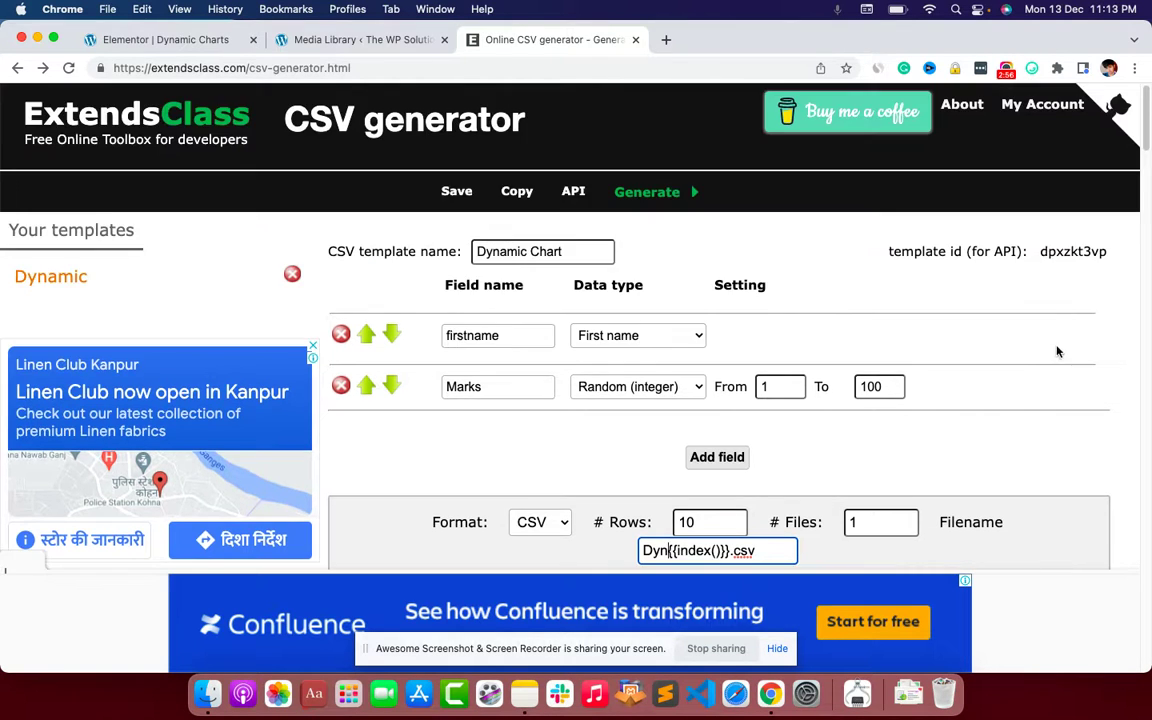
{"action": "scroll", "coordinate": [1038, 347], "scroll_direction": "down", "scroll_amount": 7}
{"action": "scroll", "coordinate": [930, 262], "scroll_direction": "down", "scroll_amount": 2}
{"action": "scroll", "coordinate": [954, 244], "scroll_direction": "up", "scroll_amount": 5}
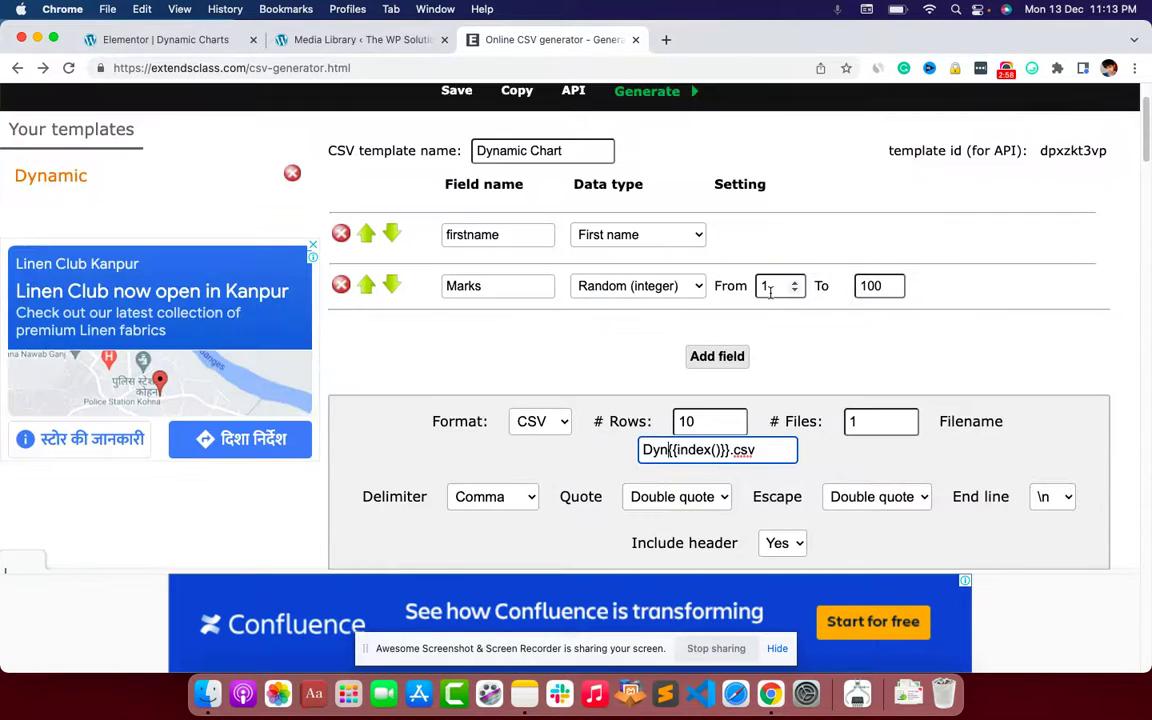
{"action": "scroll", "coordinate": [735, 270], "scroll_direction": "up", "scroll_amount": 3}
Step: Generate the CSV and copy all of its lines: the header plus 10 name–mark rows
{"action": "left_click", "coordinate": [655, 188]}
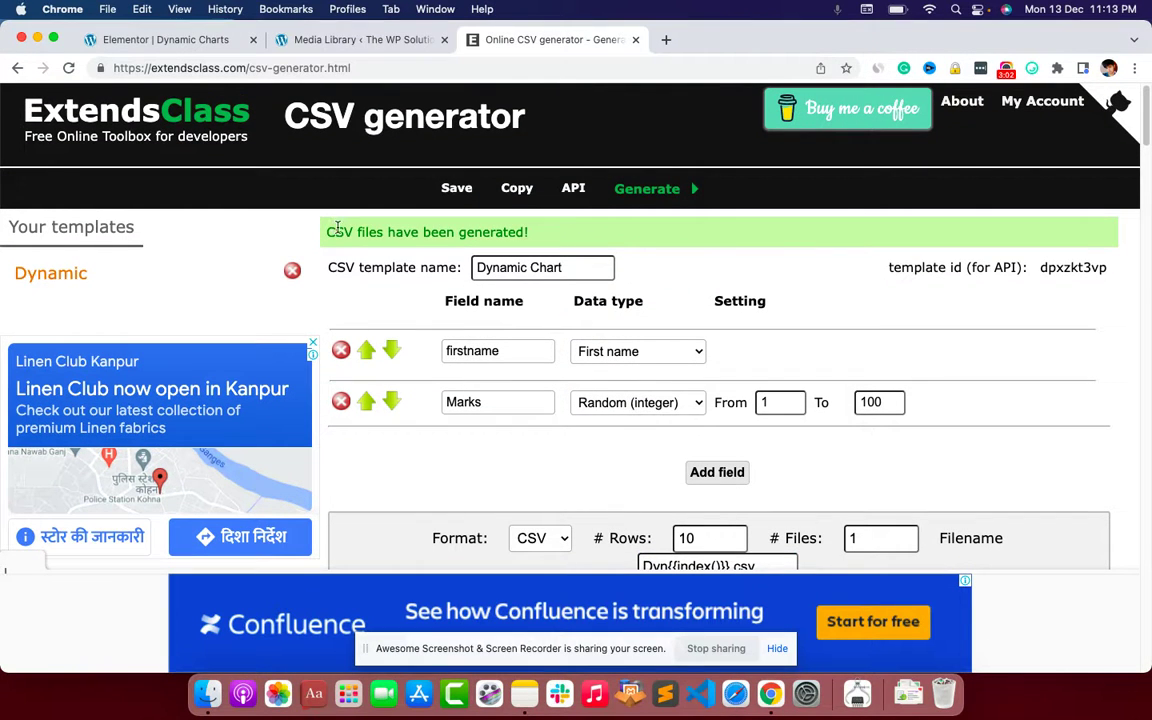
{"action": "scroll", "coordinate": [533, 243], "scroll_direction": "down", "scroll_amount": 10}
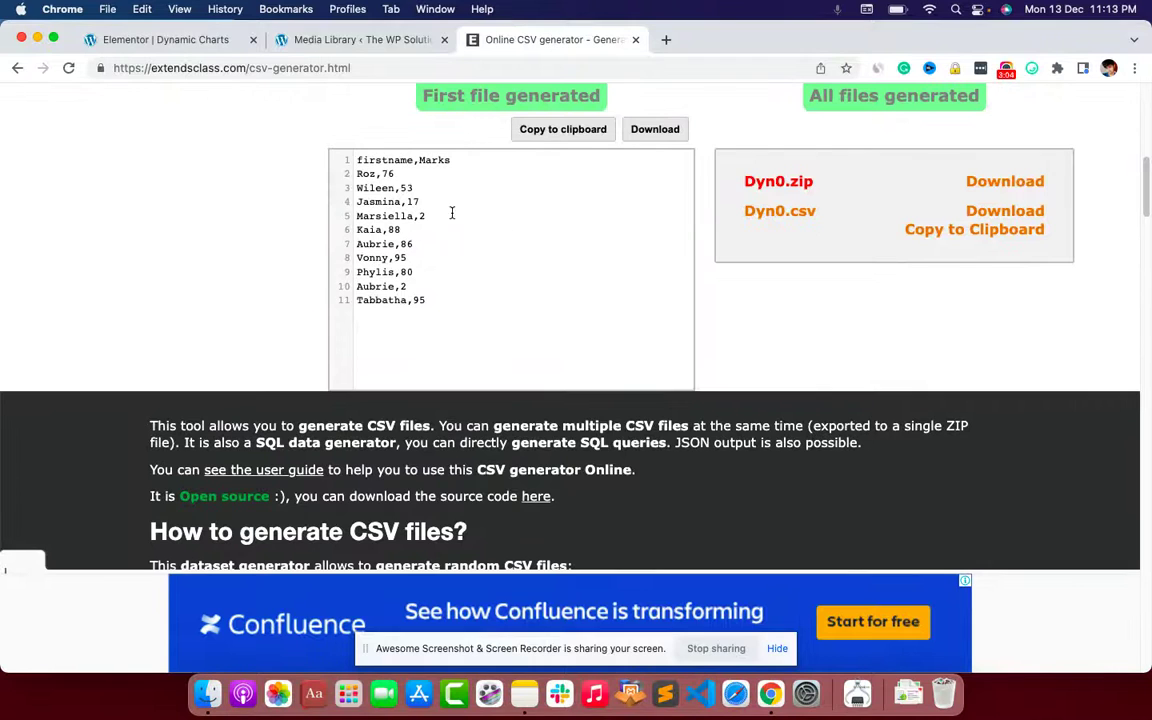
{"action": "key", "text": "super+a"}
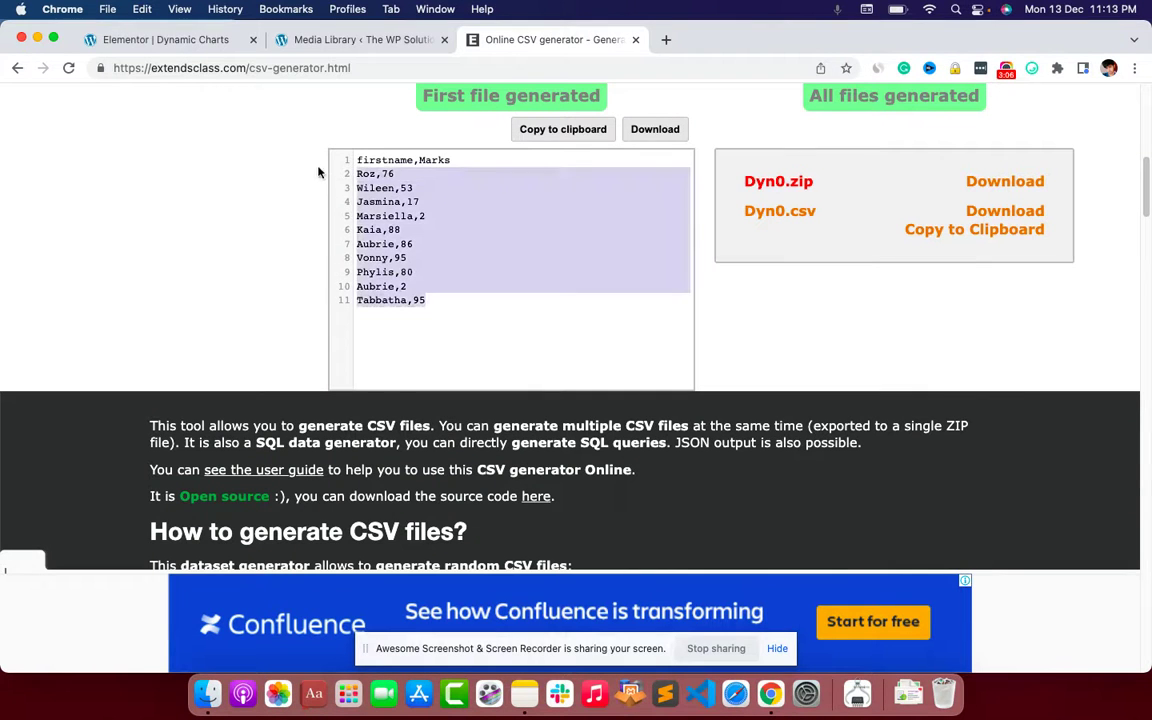
{"action": "right_click", "coordinate": [398, 192]}
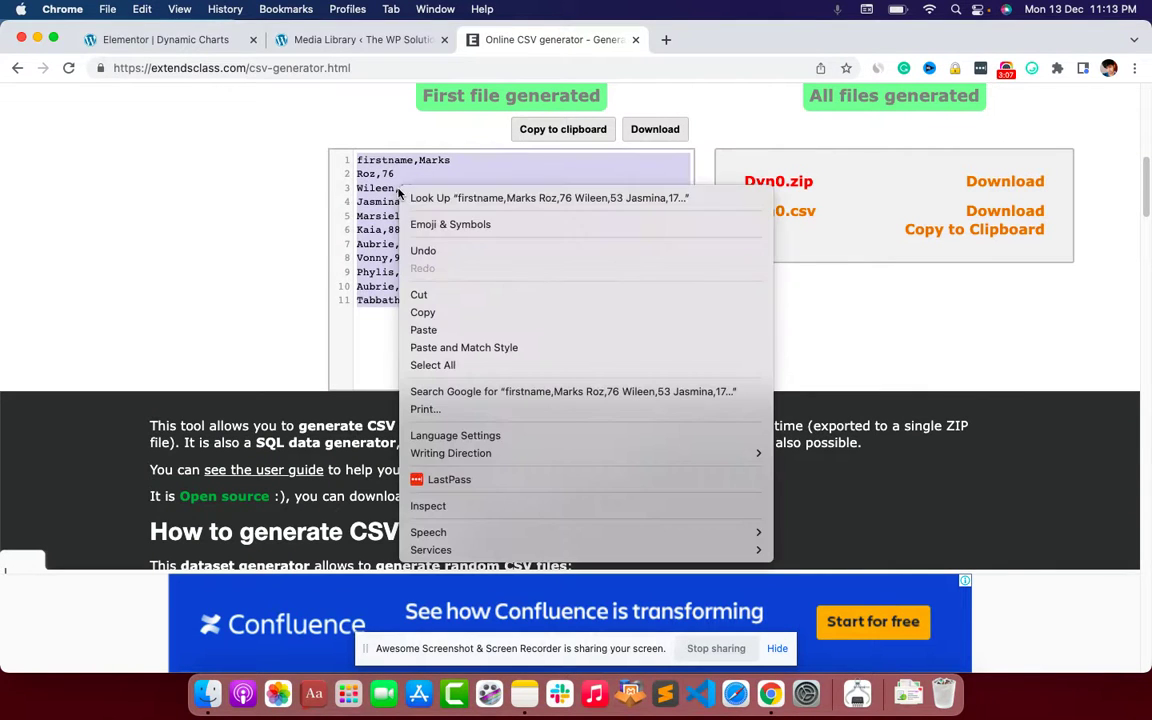
{"action": "left_click", "coordinate": [456, 318]}
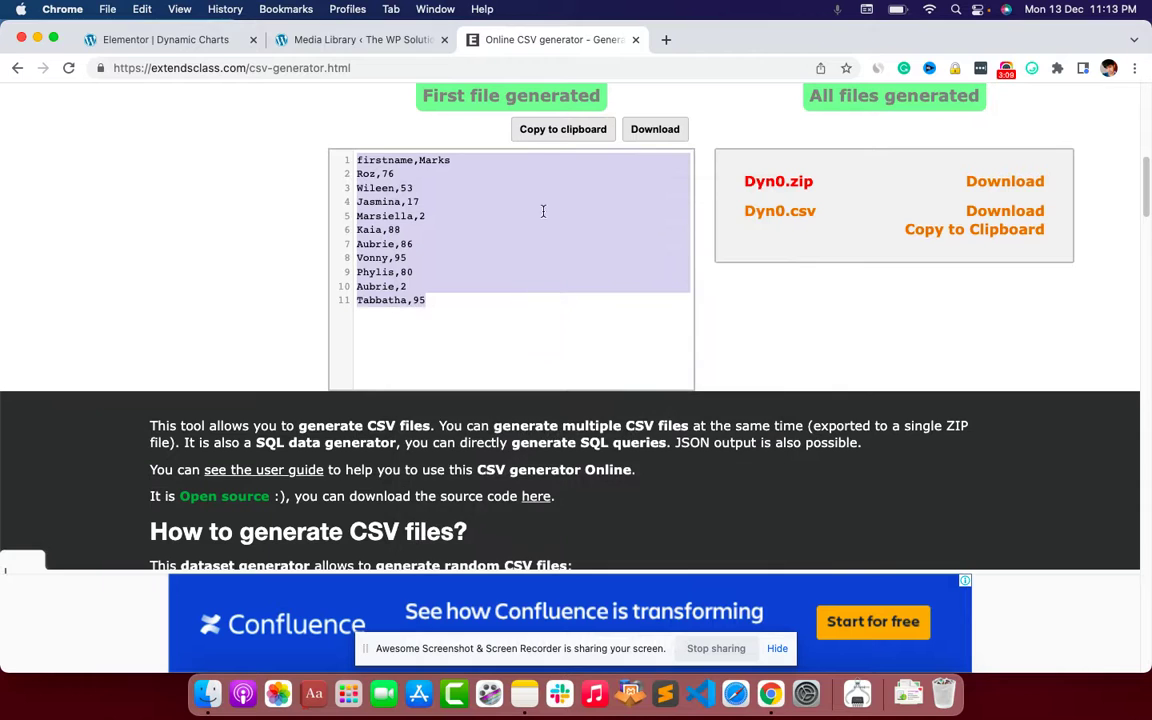
{"action": "left_click", "coordinate": [170, 42]}
Step: Paste the copied firstname,Marks CSV into the chart's textarea and expand the Input settings
{"action": "right_click", "coordinate": [93, 418]}
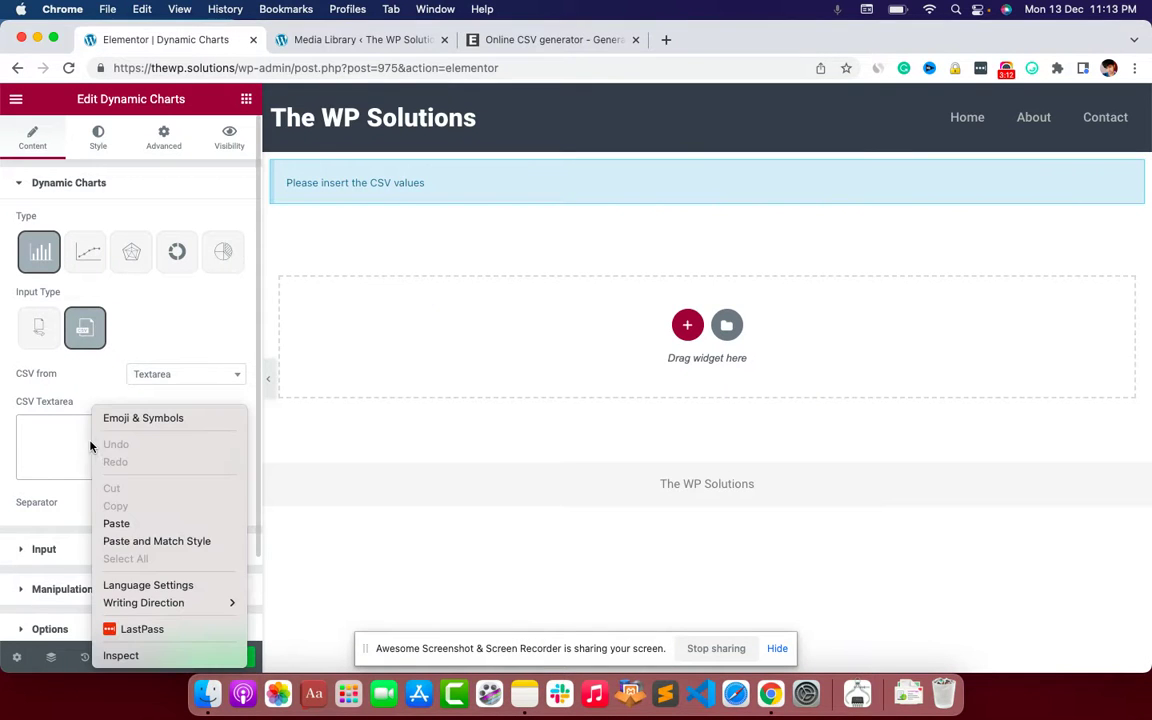
{"action": "left_click", "coordinate": [116, 523]}
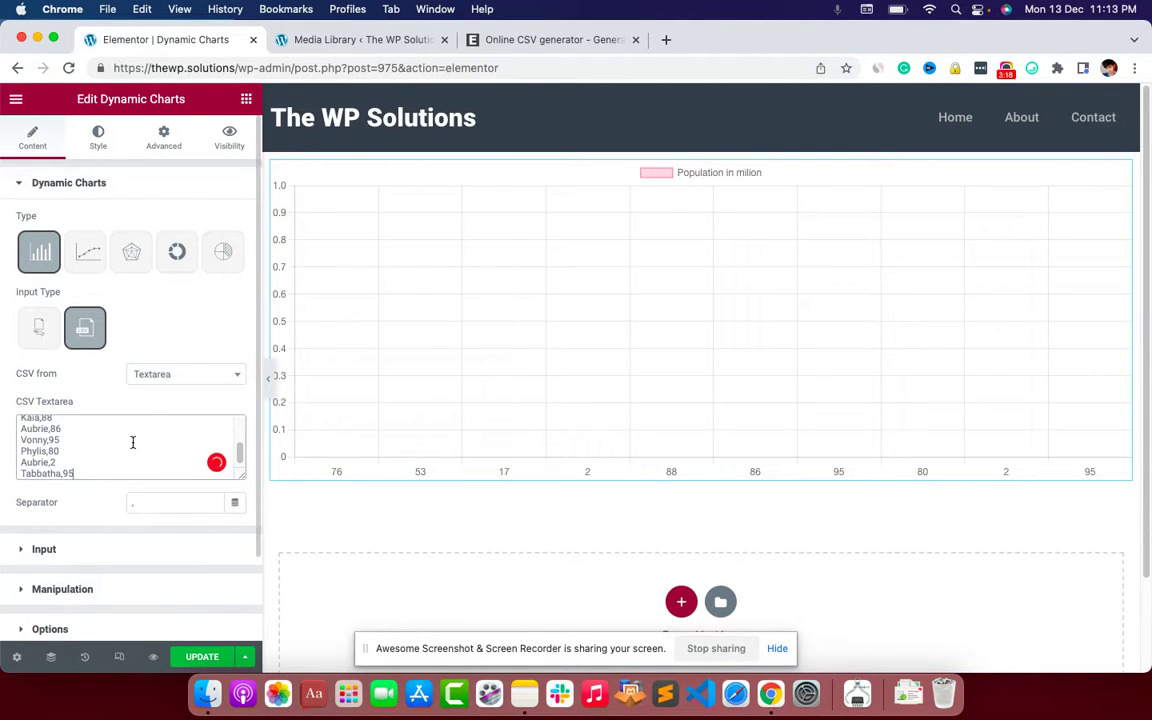
{"action": "scroll", "coordinate": [132, 442], "scroll_direction": "up", "scroll_amount": 10}
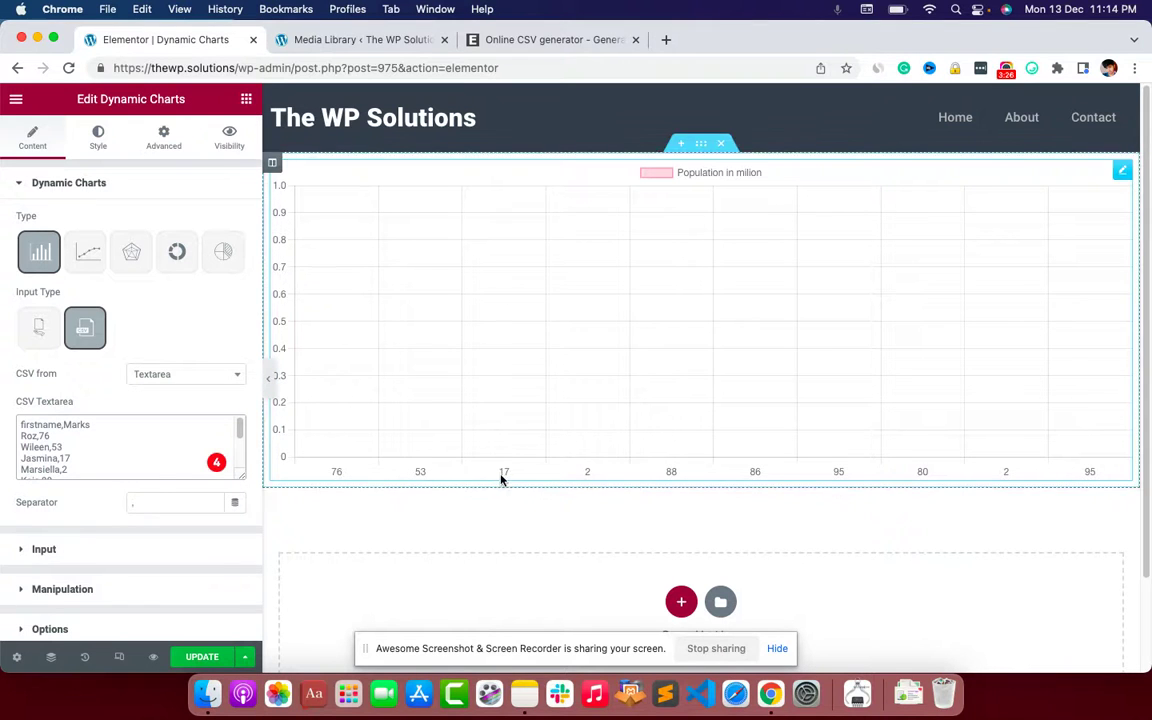
{"action": "scroll", "coordinate": [129, 447], "scroll_direction": "down", "scroll_amount": 2}
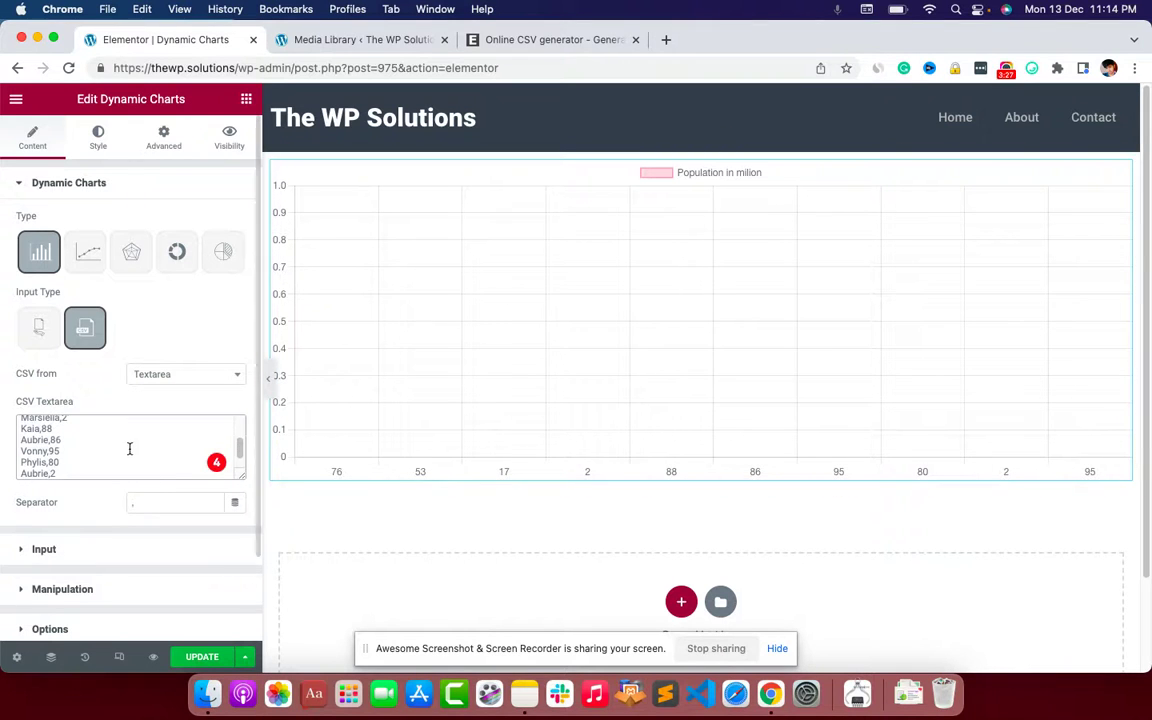
{"action": "left_click", "coordinate": [80, 551]}
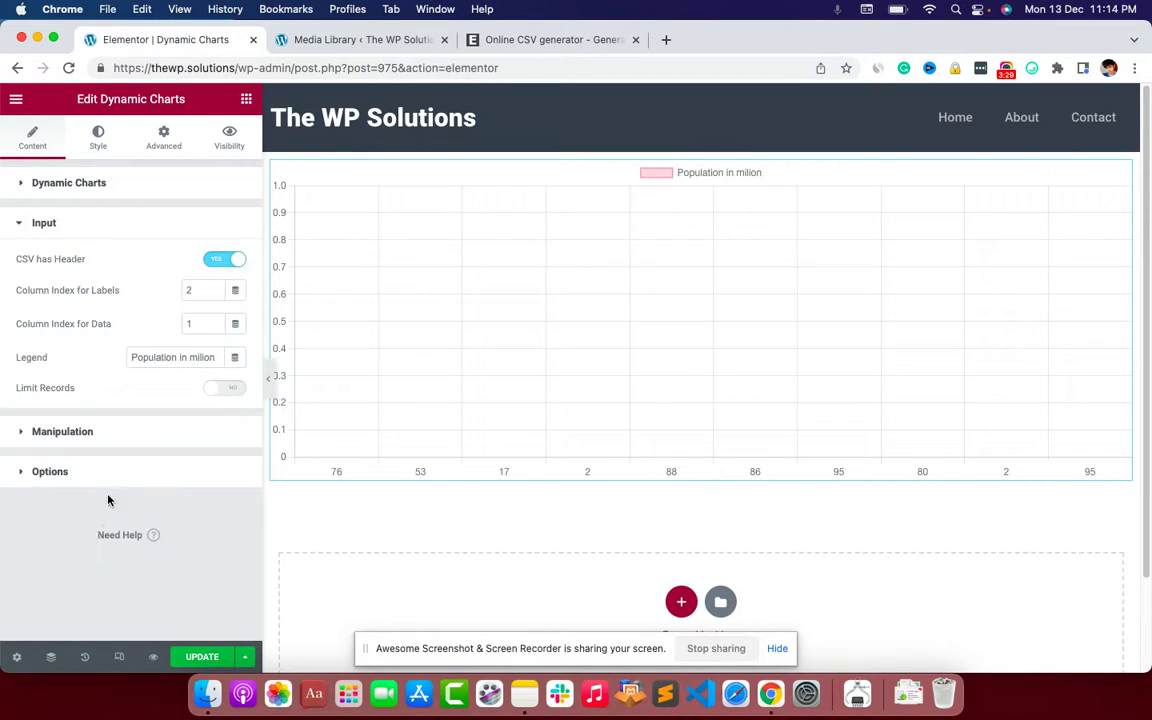
Step: Set label column index 1 and data column index 2 (Marks), then return to the CSV generator
{"action": "left_click", "coordinate": [214, 294]}
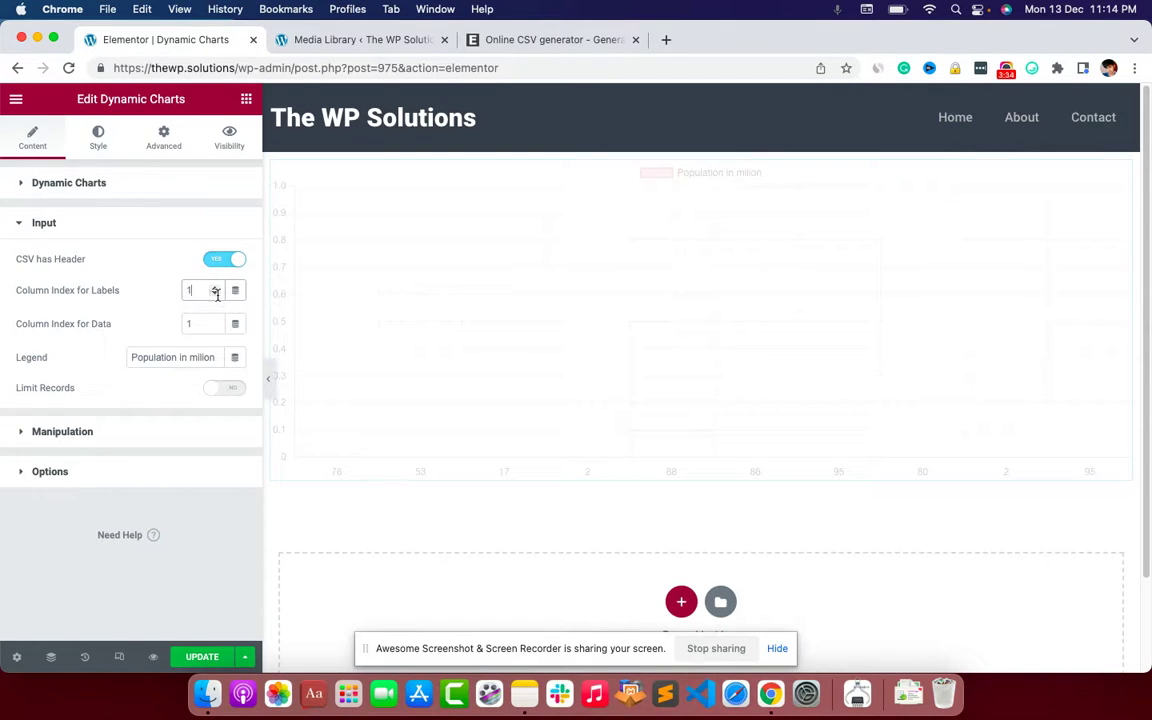
{"action": "left_click", "coordinate": [214, 321]}
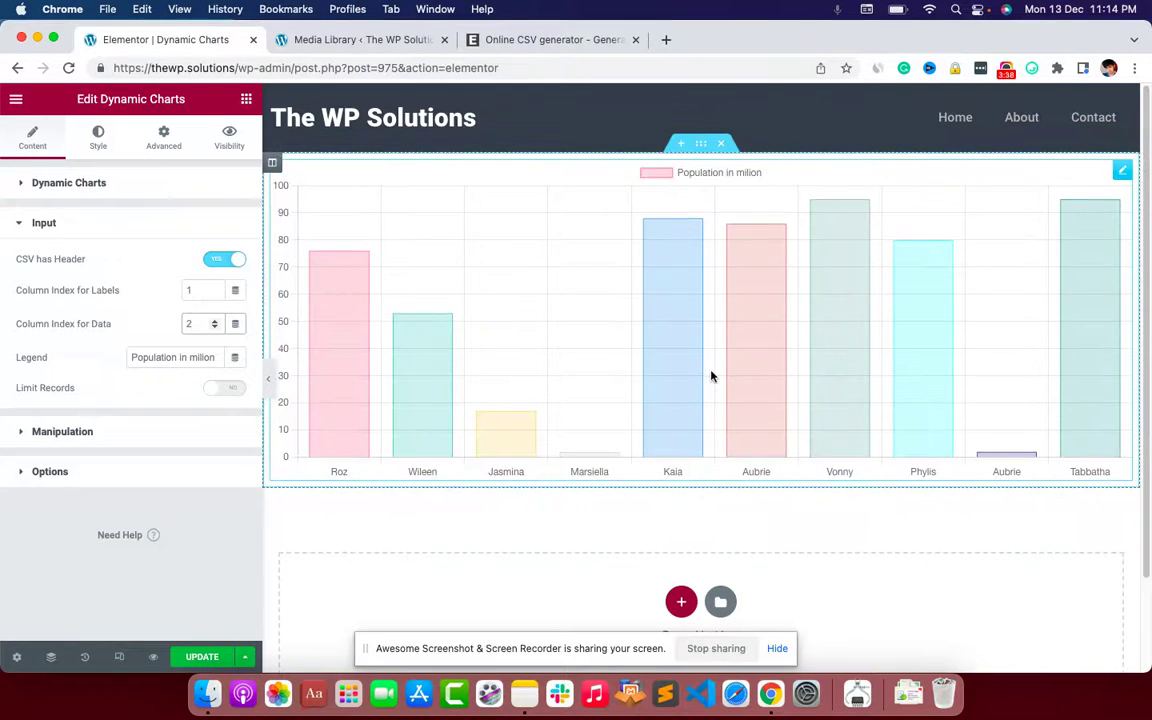
{"action": "left_click", "coordinate": [540, 40]}
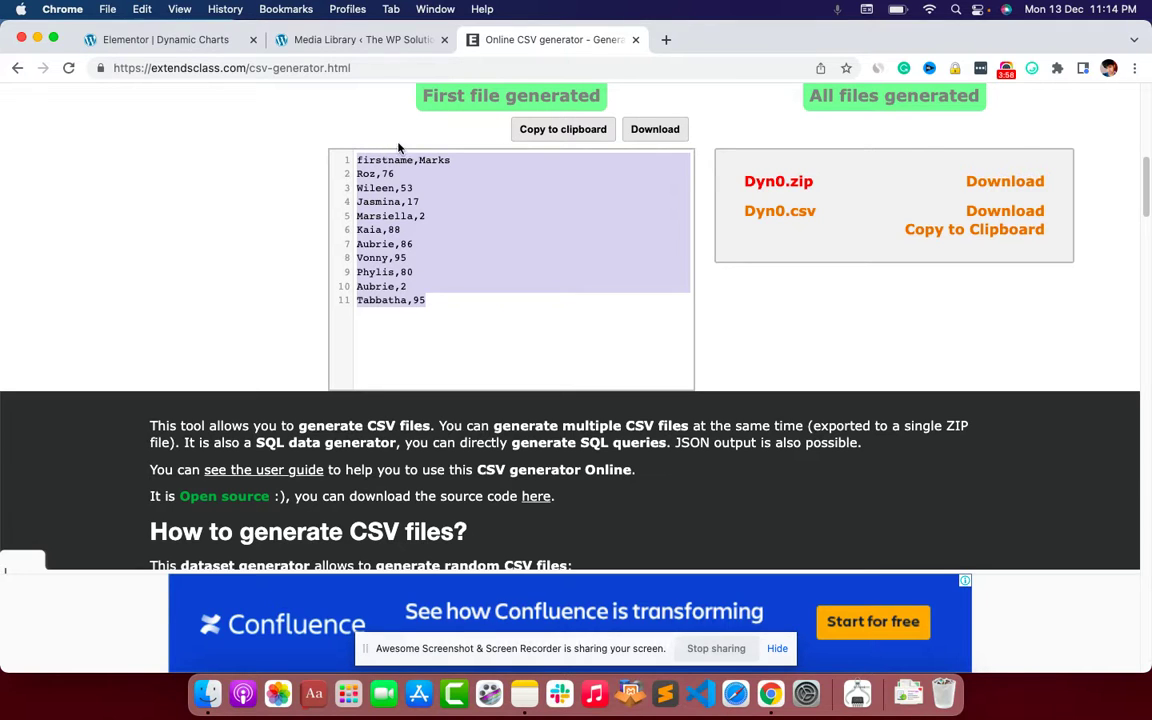
Step: Copy only the ten data rows, Roz,76 through Tabbatha,95, without the header line
{"action": "left_click", "coordinate": [386, 44]}
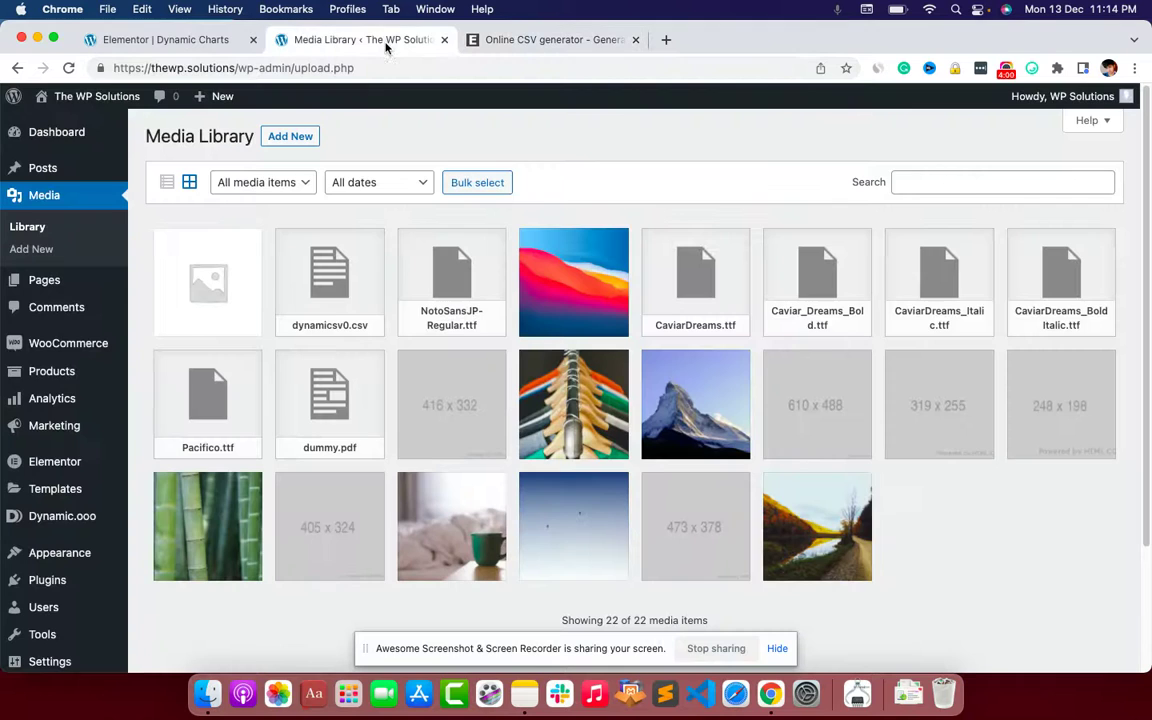
{"action": "left_click", "coordinate": [165, 39]}
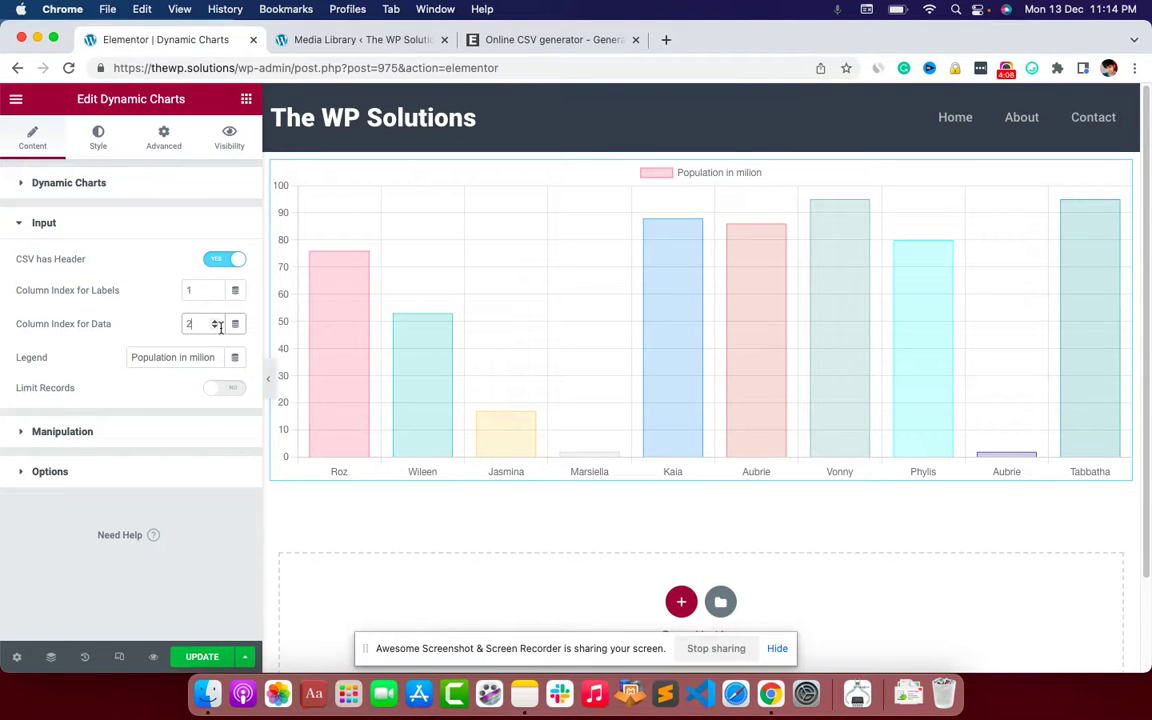
{"action": "left_click", "coordinate": [525, 40]}
{"action": "left_click", "coordinate": [362, 162]}
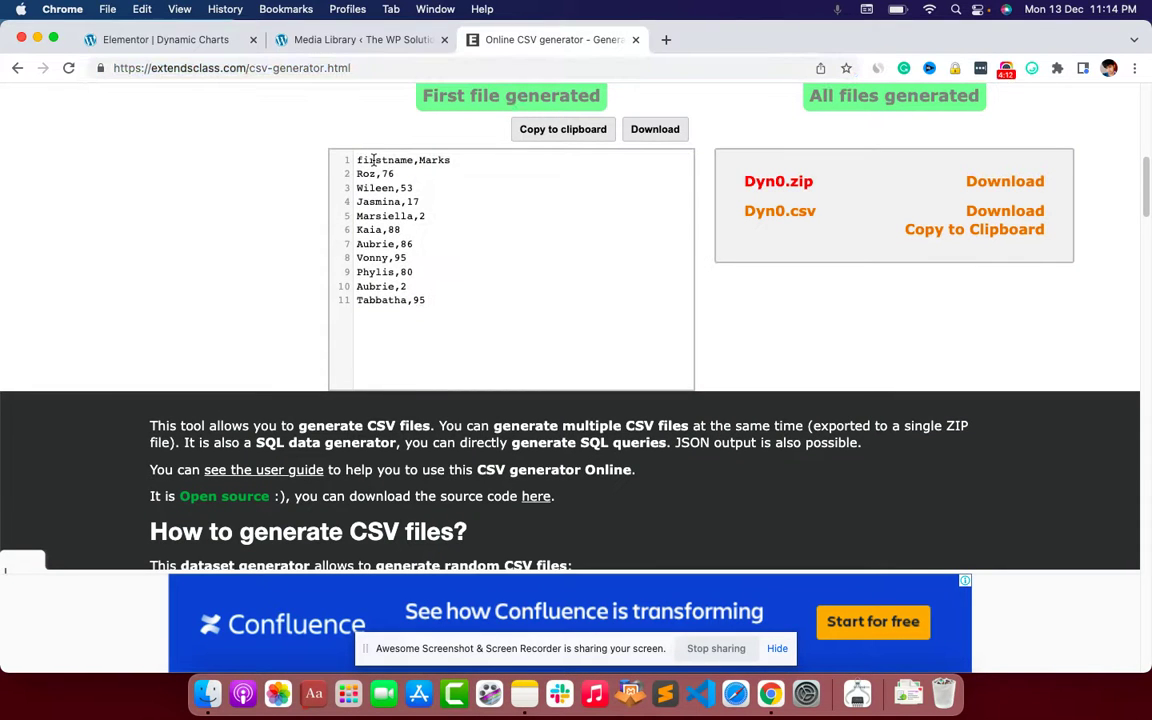
{"action": "left_click", "coordinate": [182, 38]}
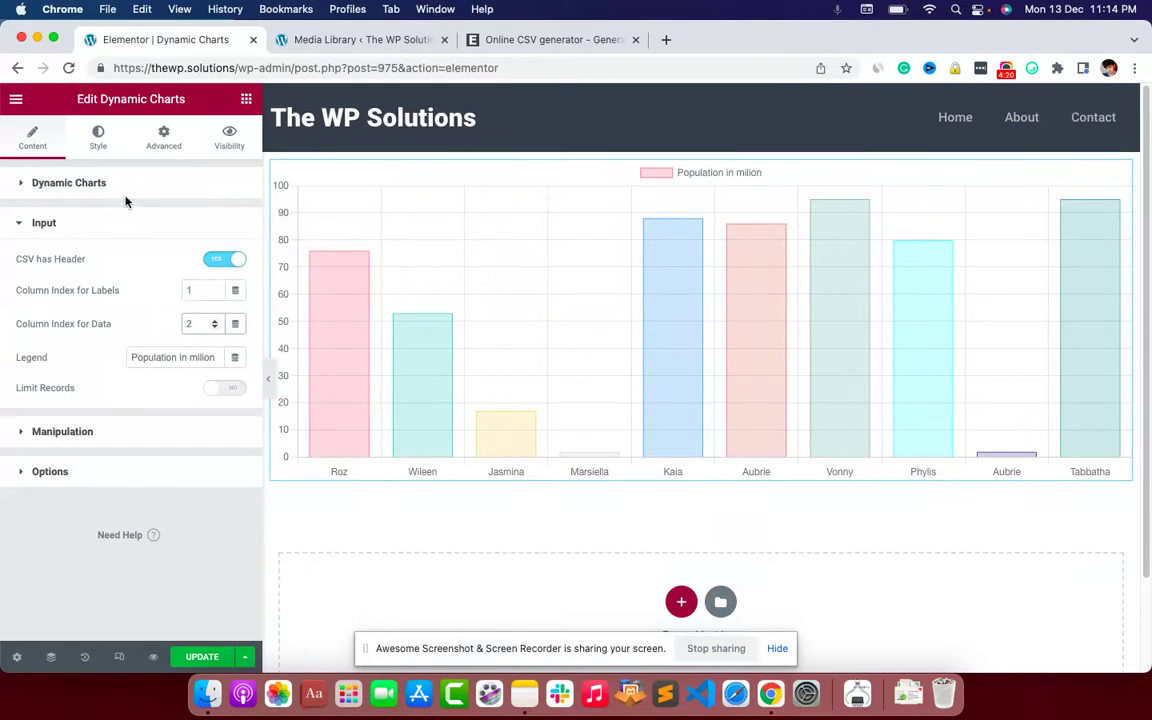
{"action": "left_click", "coordinate": [572, 41]}
{"action": "left_click_drag", "start_coordinate": [430, 301], "coordinate": [356, 174]}
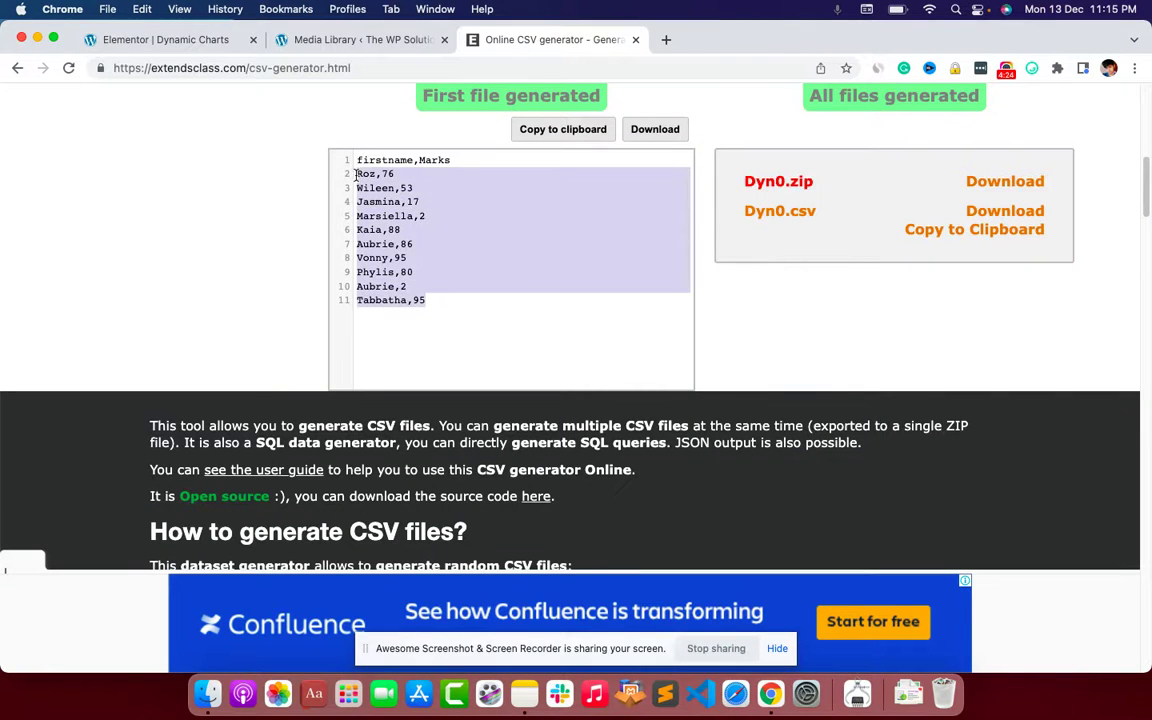
{"action": "right_click", "coordinate": [374, 182]}
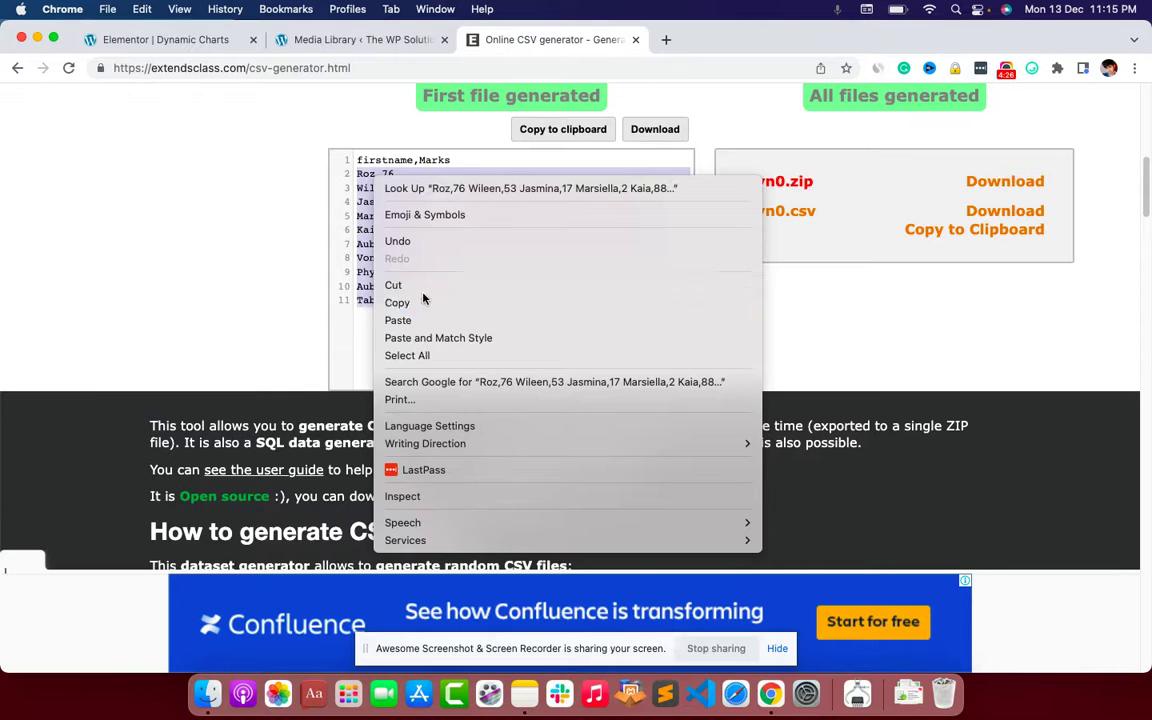
{"action": "left_click", "coordinate": [382, 272]}
Step: Duplicate the Dynamic Charts widget in the Elementor editor
{"action": "left_click", "coordinate": [157, 35]}
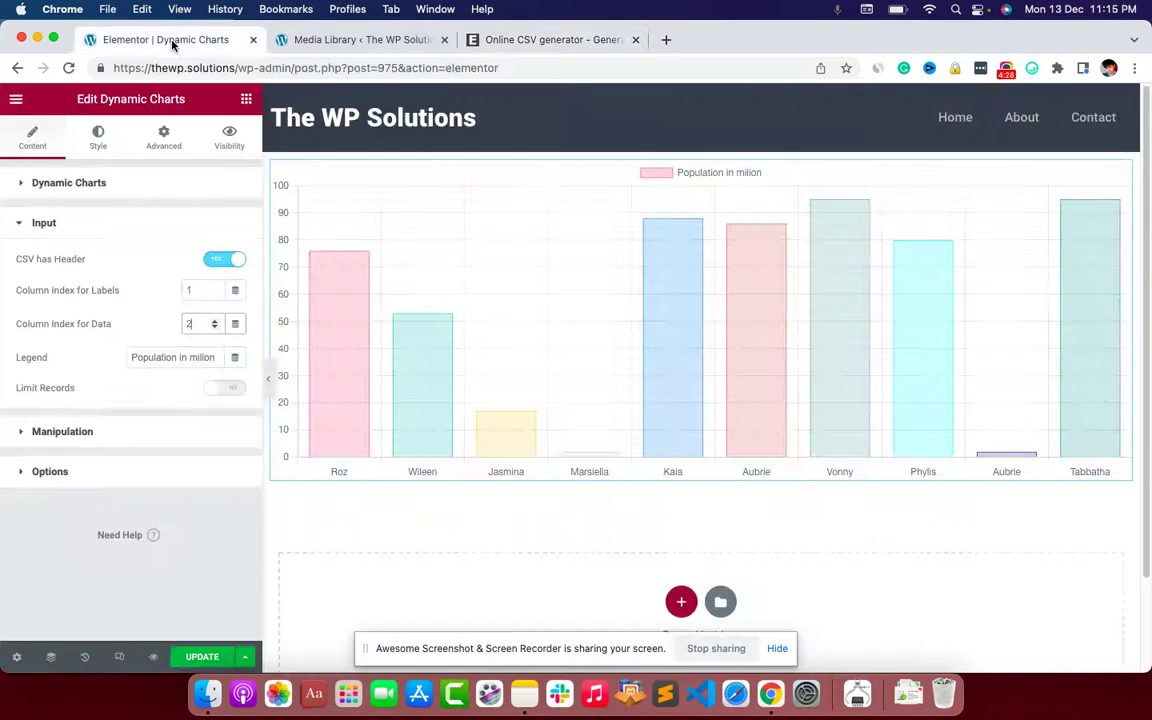
{"action": "right_click", "coordinate": [499, 265]}
{"action": "left_click", "coordinate": [532, 297]}
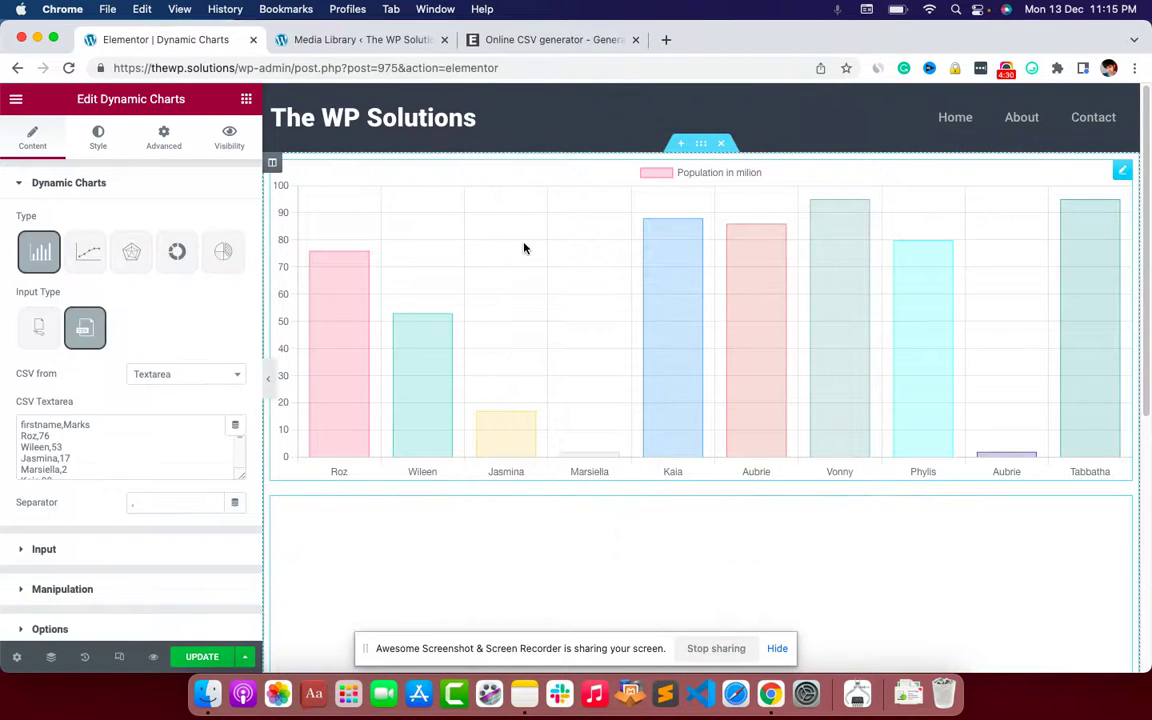
Step: Replace the chart's CSV with the header-less rows and mark the CSV as having no header
{"action": "triple_click", "coordinate": [117, 422]}
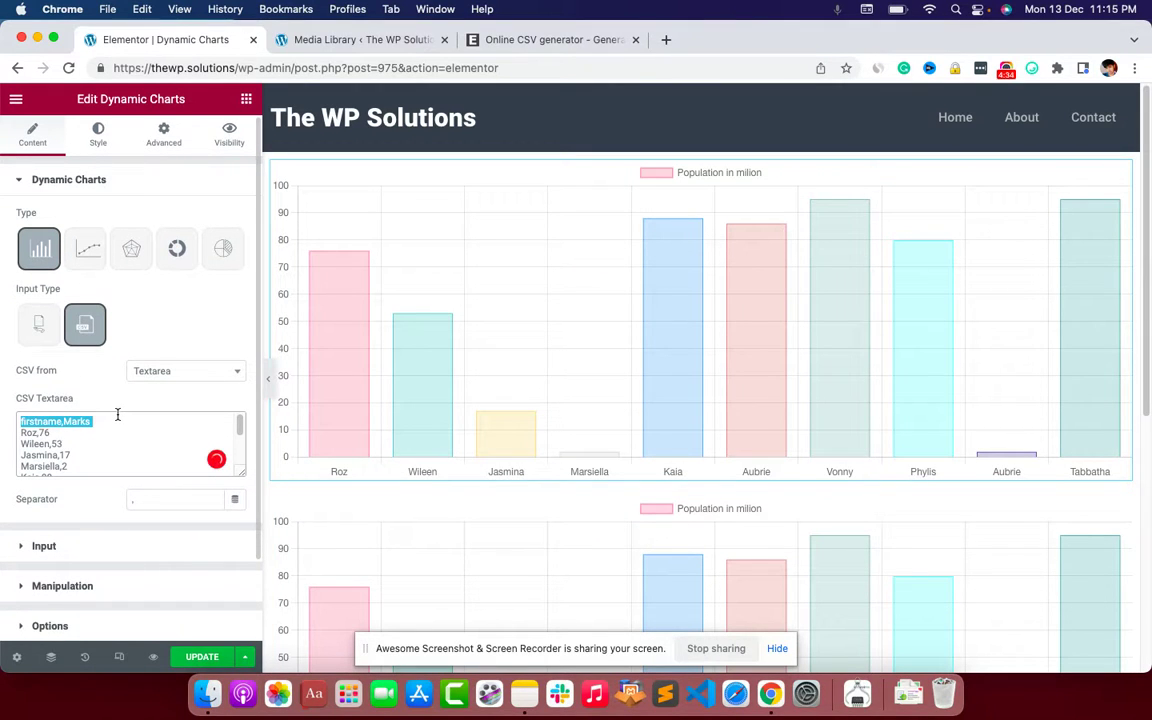
{"action": "key", "text": "super+a"}
{"action": "key", "text": "super+v"}
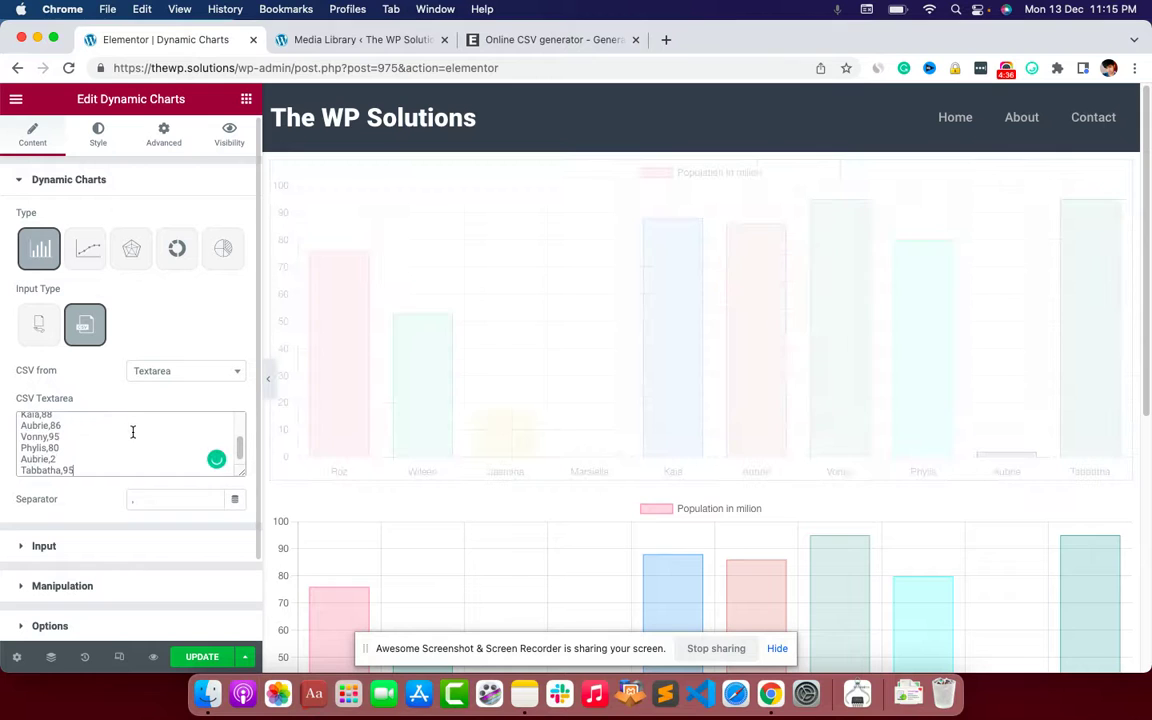
{"action": "scroll", "coordinate": [491, 491], "scroll_direction": "down", "scroll_amount": 5}
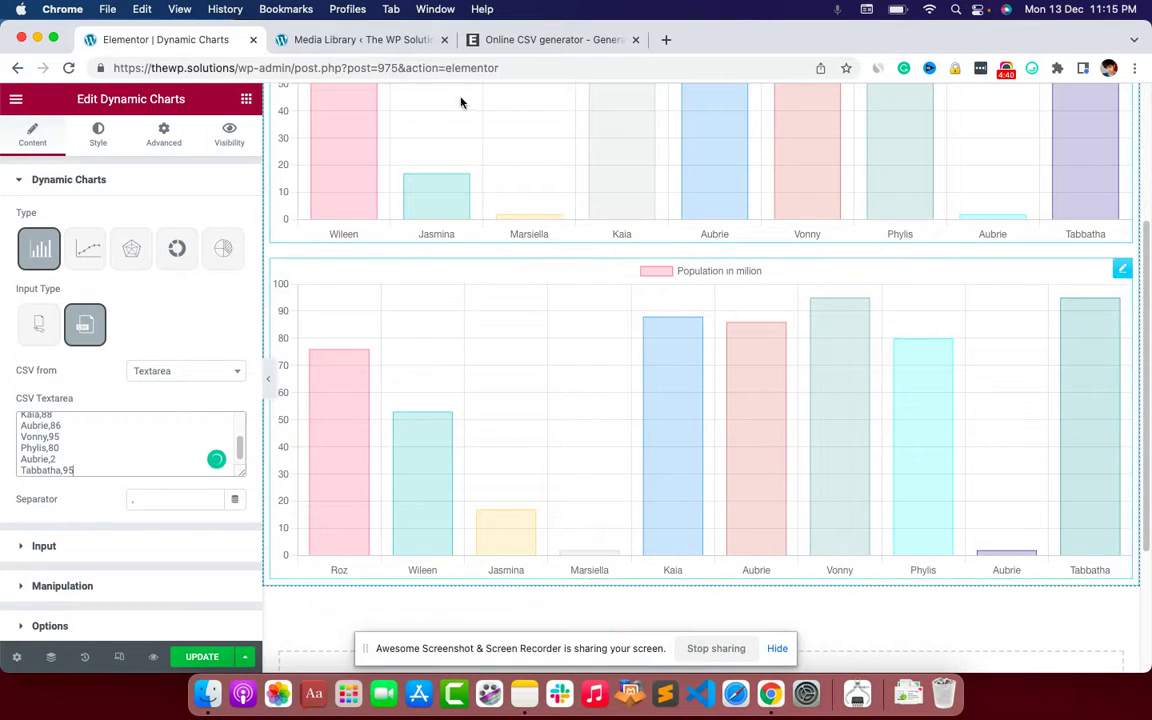
{"action": "scroll", "coordinate": [151, 470], "scroll_direction": "down", "scroll_amount": 2}
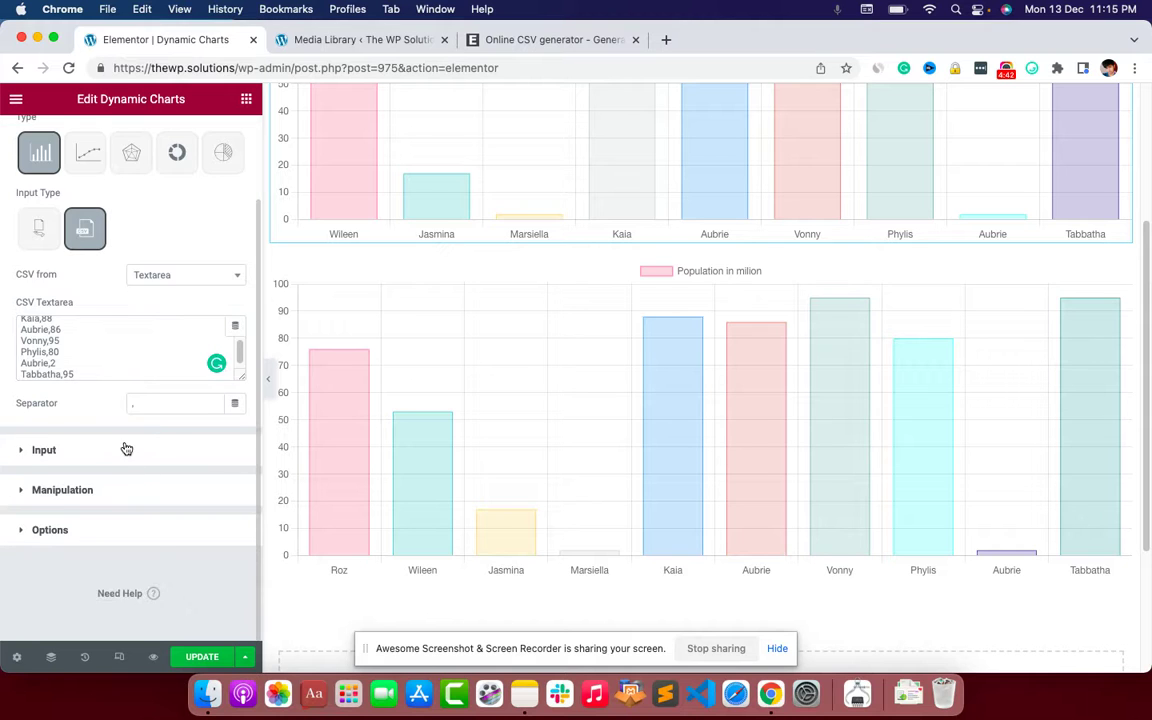
{"action": "left_click", "coordinate": [128, 450]}
{"action": "left_click", "coordinate": [222, 257]}
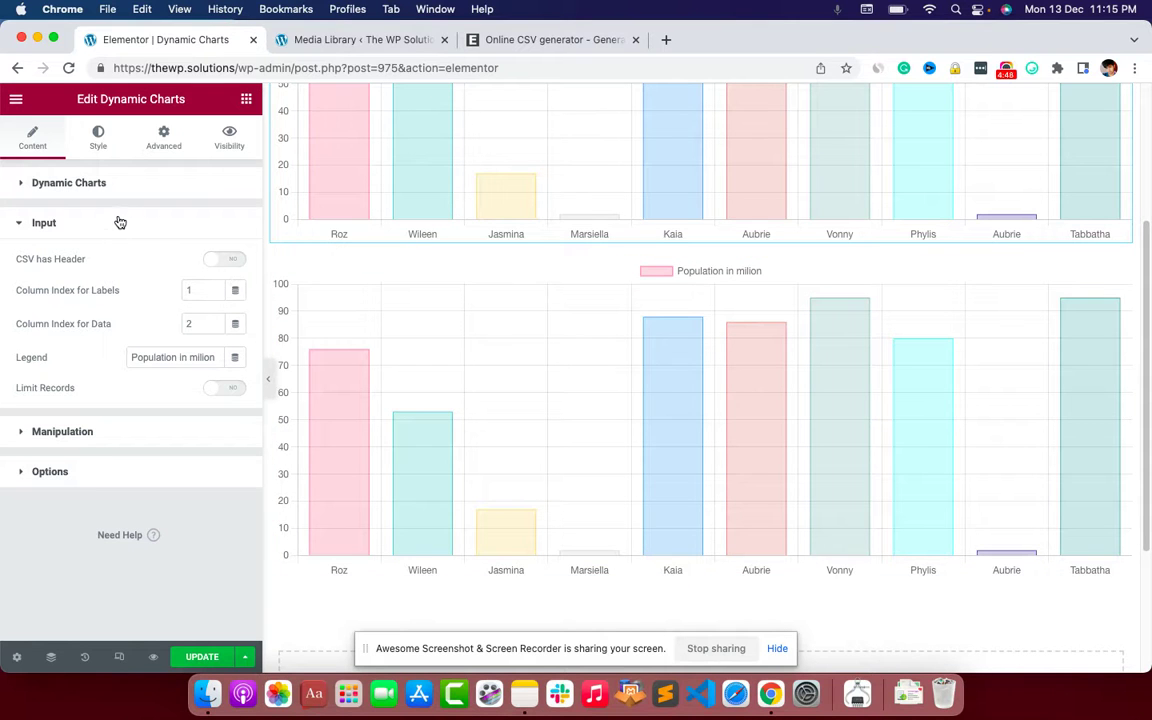
{"action": "scroll", "coordinate": [704, 268], "scroll_direction": "up", "scroll_amount": 3}
{"action": "scroll", "coordinate": [703, 266], "scroll_direction": "down", "scroll_amount": 1}
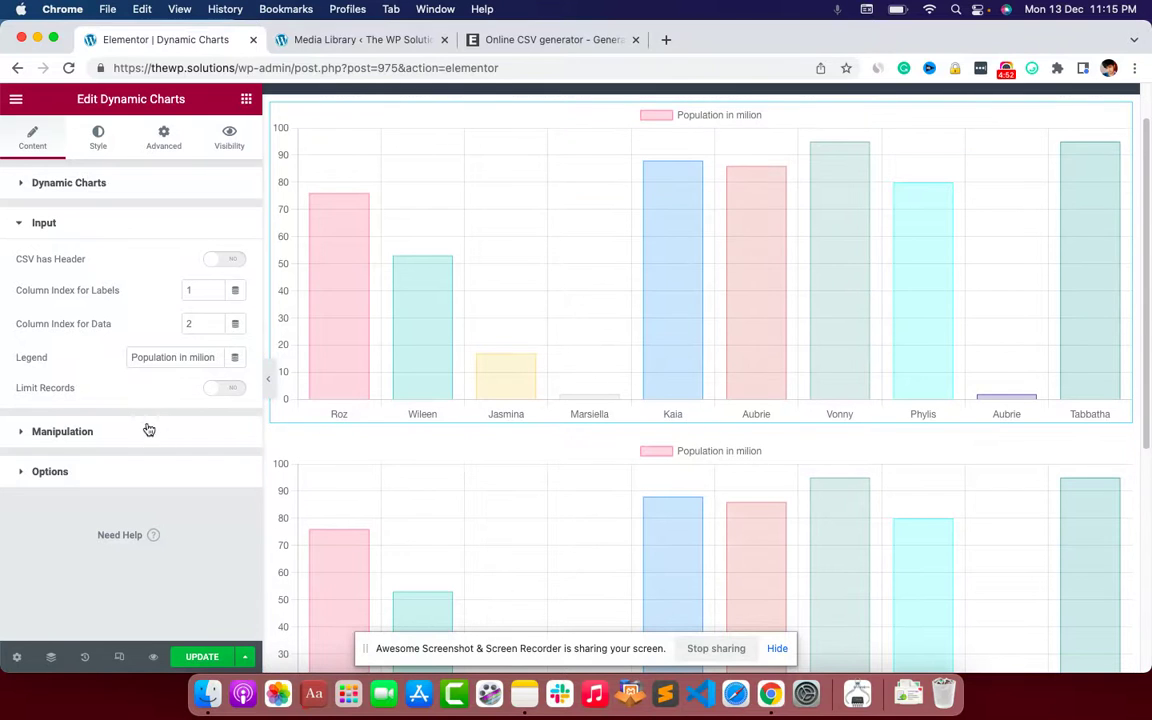
Step: Delete the top duplicate chart and select the remaining chart for editing
{"action": "right_click", "coordinate": [431, 256]}
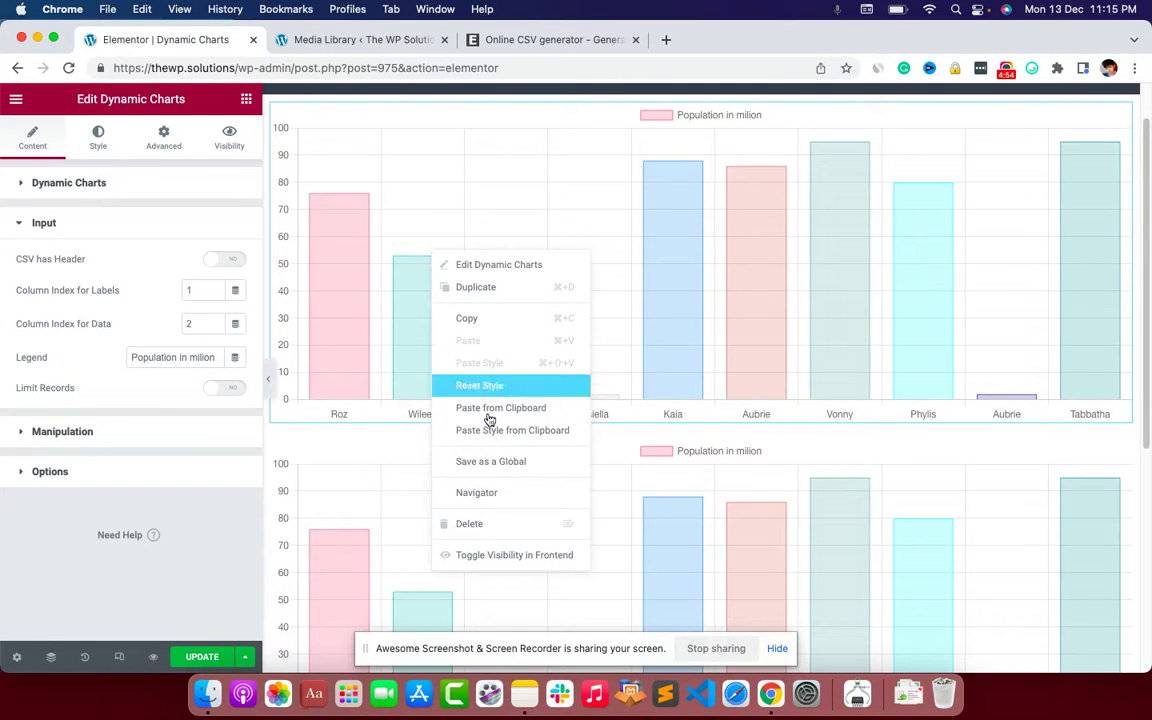
{"action": "left_click", "coordinate": [477, 514]}
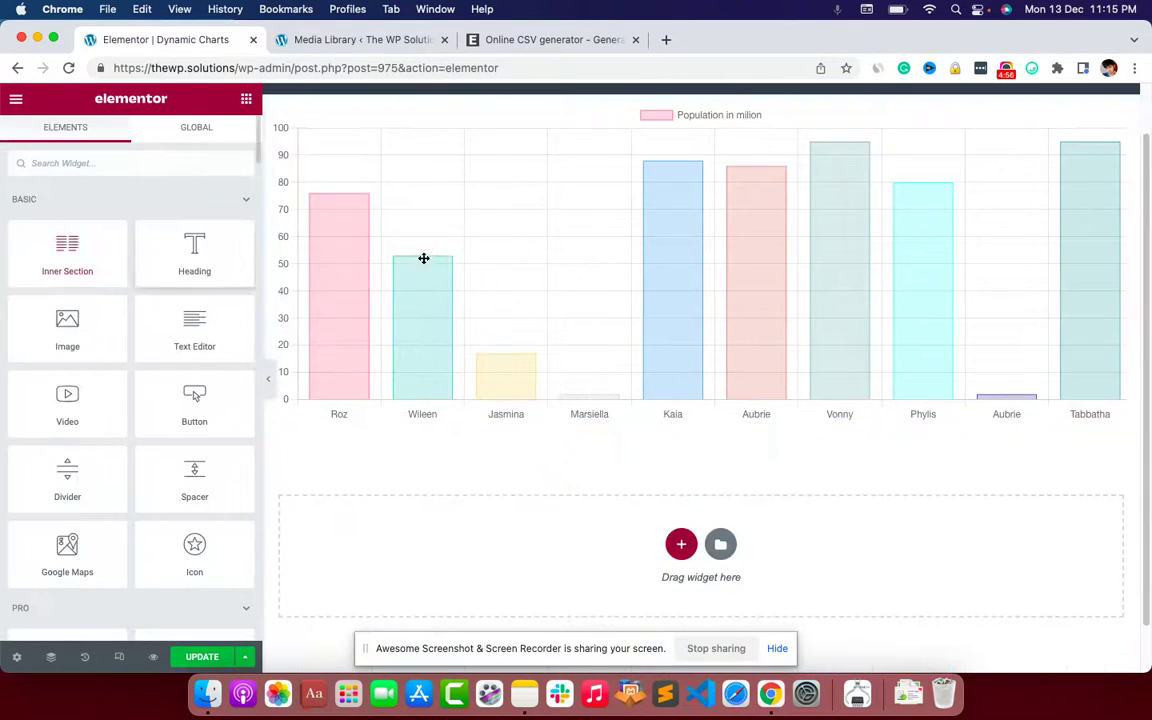
{"action": "scroll", "coordinate": [445, 256], "scroll_direction": "up", "scroll_amount": 1}
{"action": "left_click", "coordinate": [446, 259]}
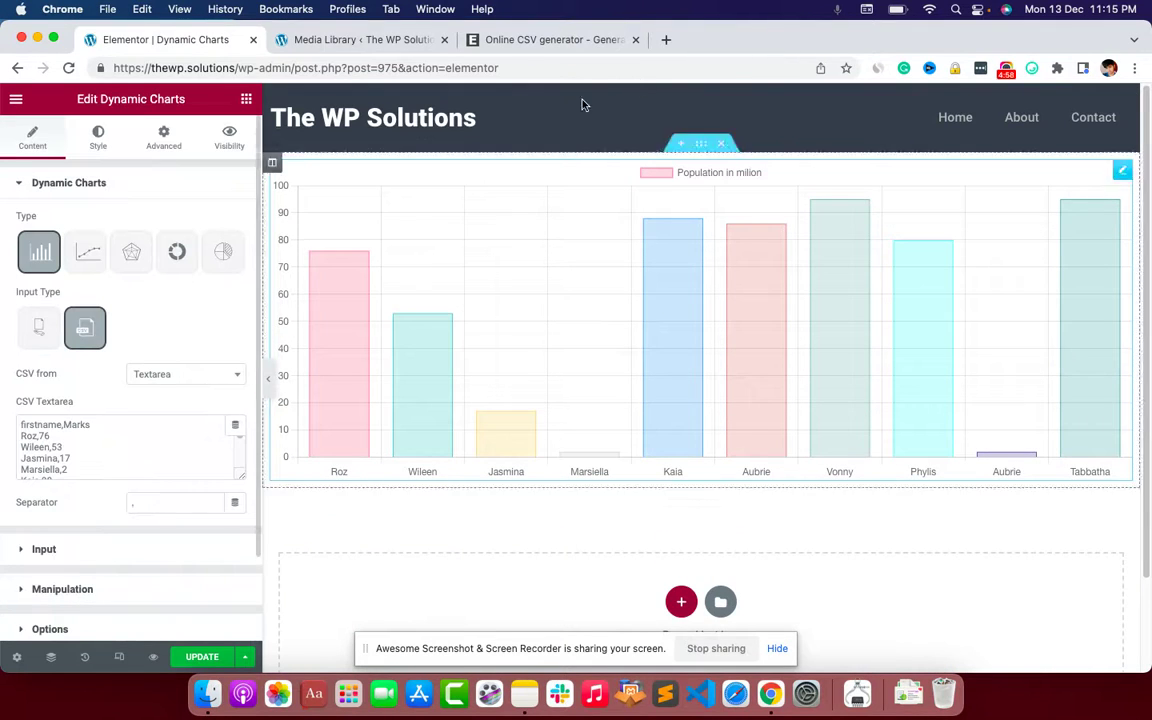
Step: Download Dyn0.csv, upload it to the Media Library and copy its file URL
{"action": "left_click", "coordinate": [545, 40]}
{"action": "left_click", "coordinate": [781, 213]}
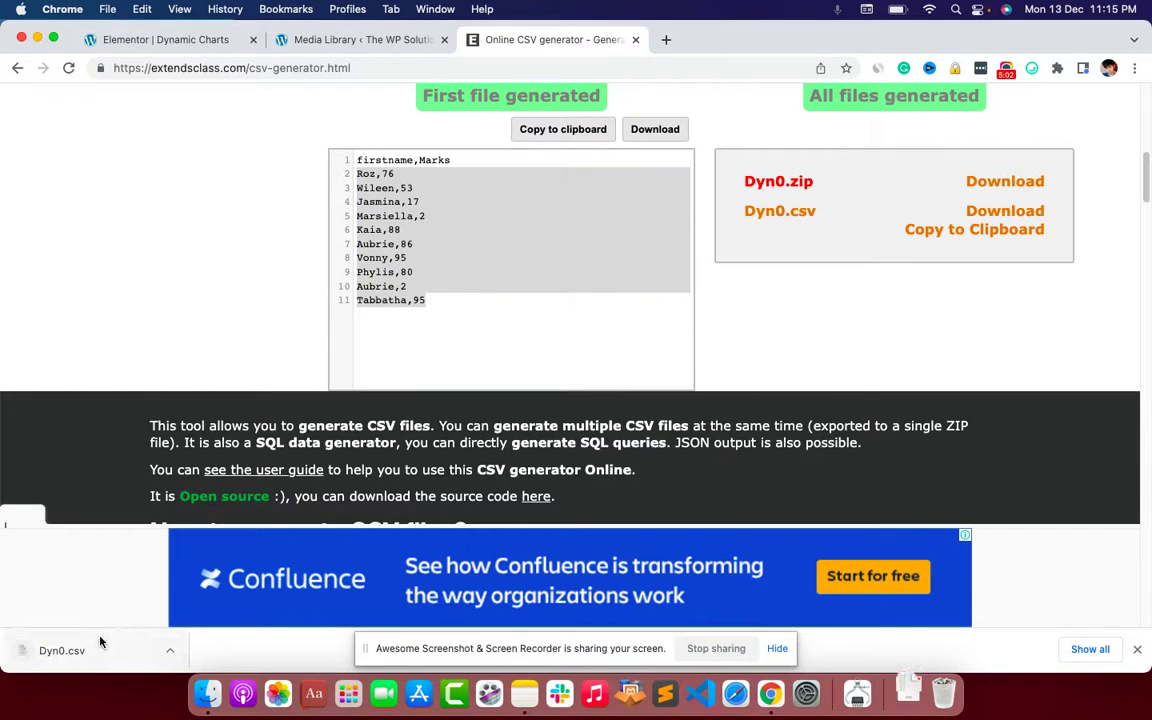
{"action": "left_click", "coordinate": [433, 38]}
{"action": "left_click_drag", "start_coordinate": [134, 663], "coordinate": [937, 430]}
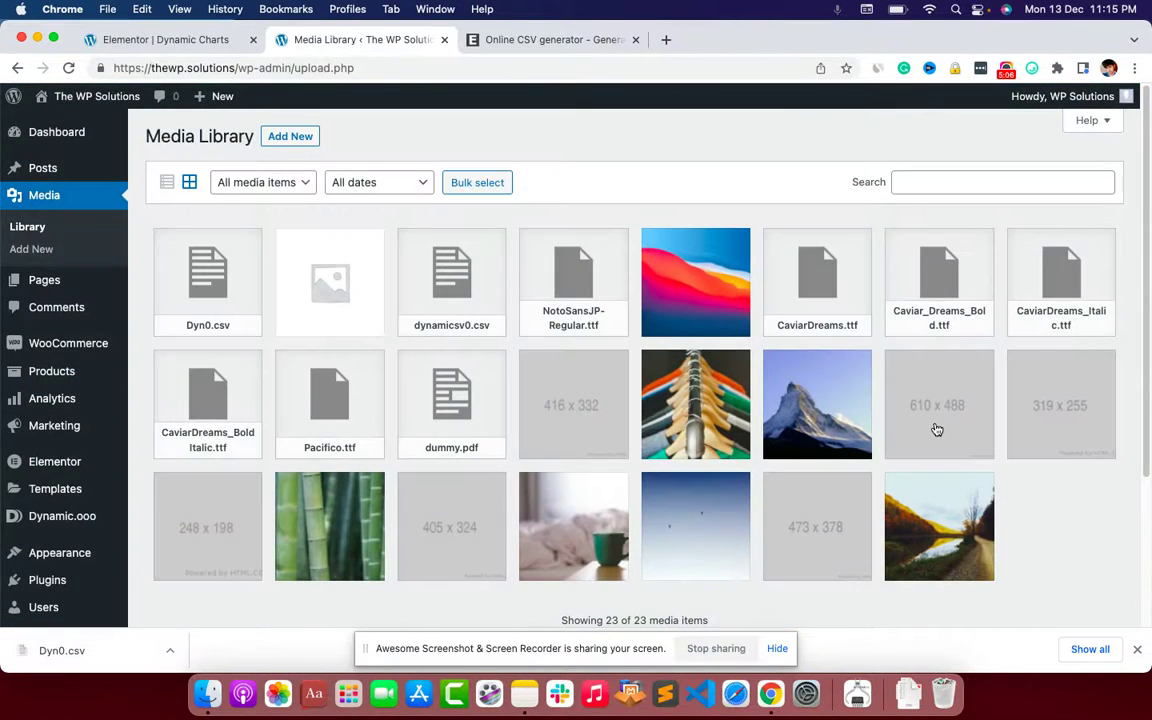
{"action": "left_click", "coordinate": [237, 289]}
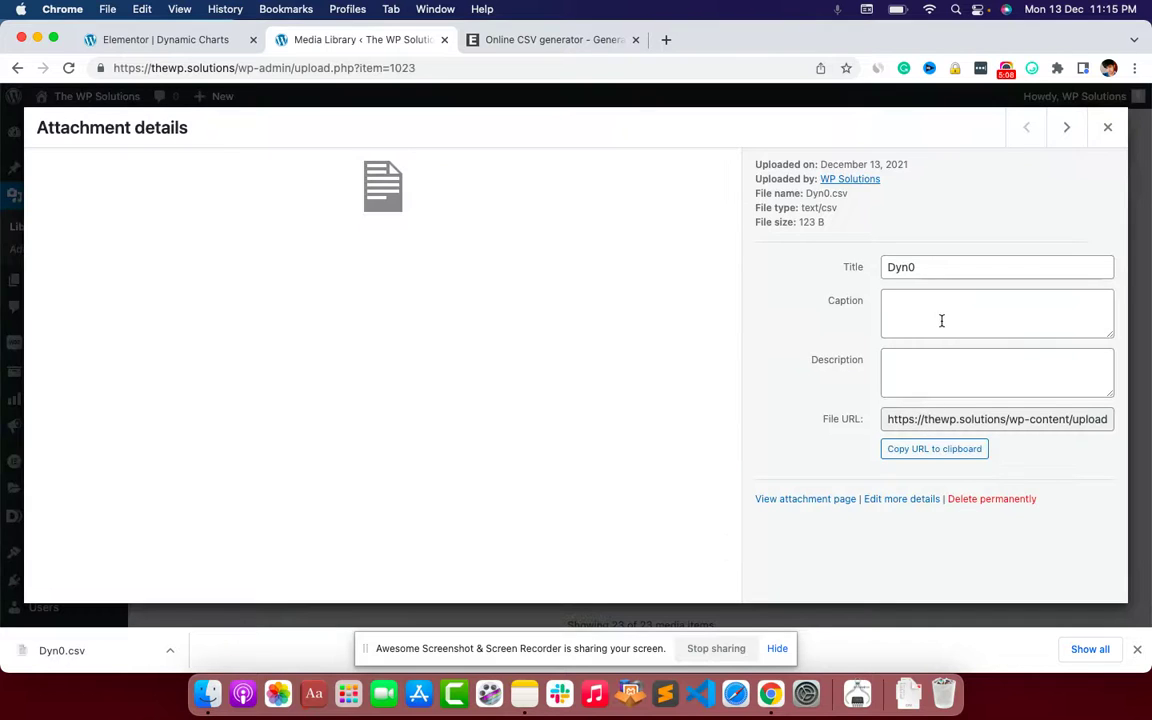
{"action": "left_click", "coordinate": [965, 450]}
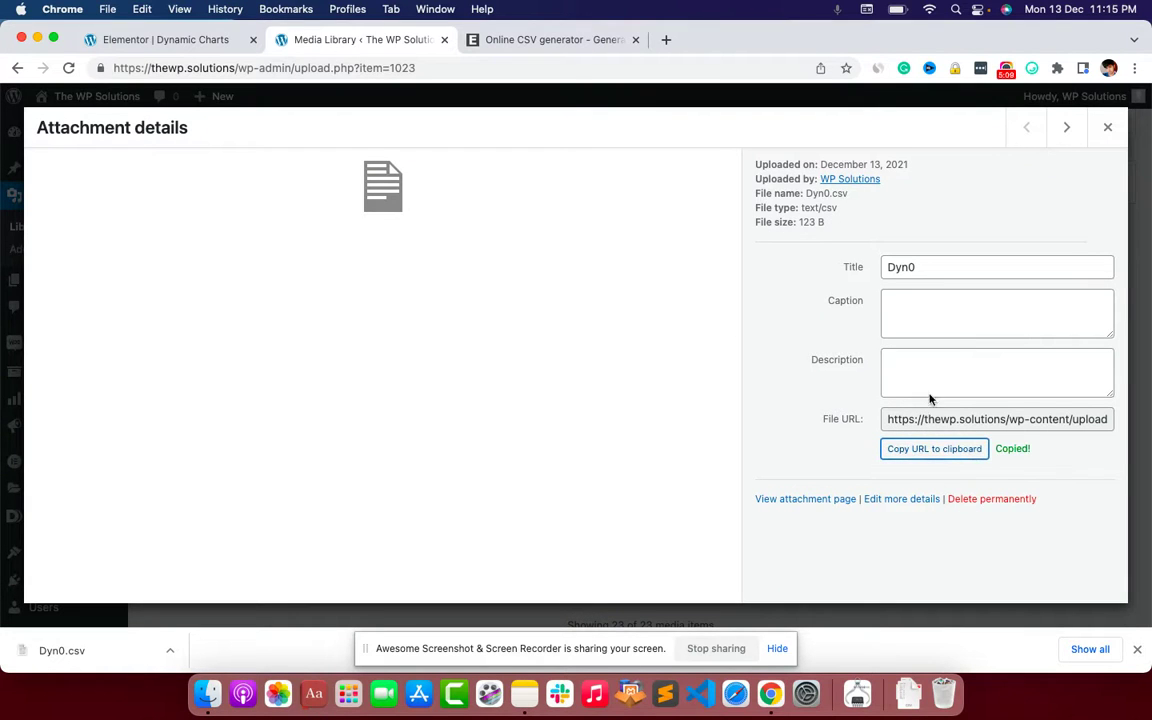
Step: Back in Elementor, set the chart's CSV source to URL
{"action": "left_click", "coordinate": [133, 44]}
{"action": "left_click", "coordinate": [182, 375]}
{"action": "left_click", "coordinate": [154, 417]}
Step: Paste the copied Dyn0.csv URL into the CSV Url field
{"action": "left_click", "coordinate": [149, 408]}
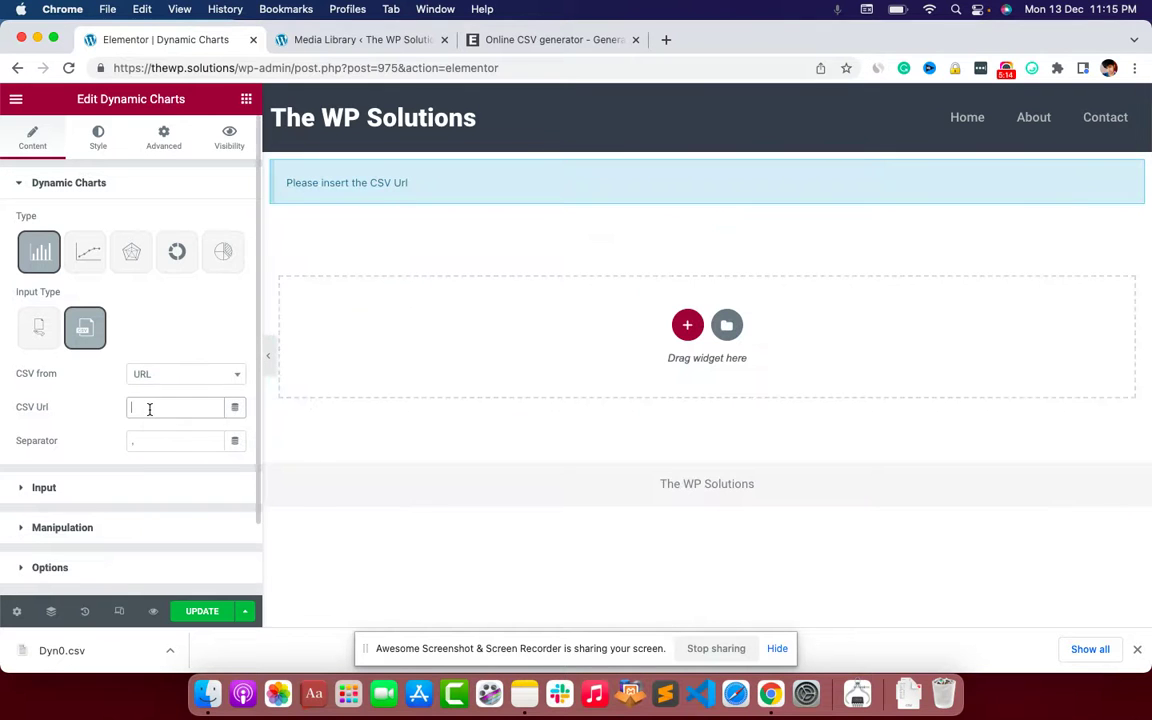
{"action": "right_click", "coordinate": [149, 408]}
{"action": "left_click", "coordinate": [189, 522]}
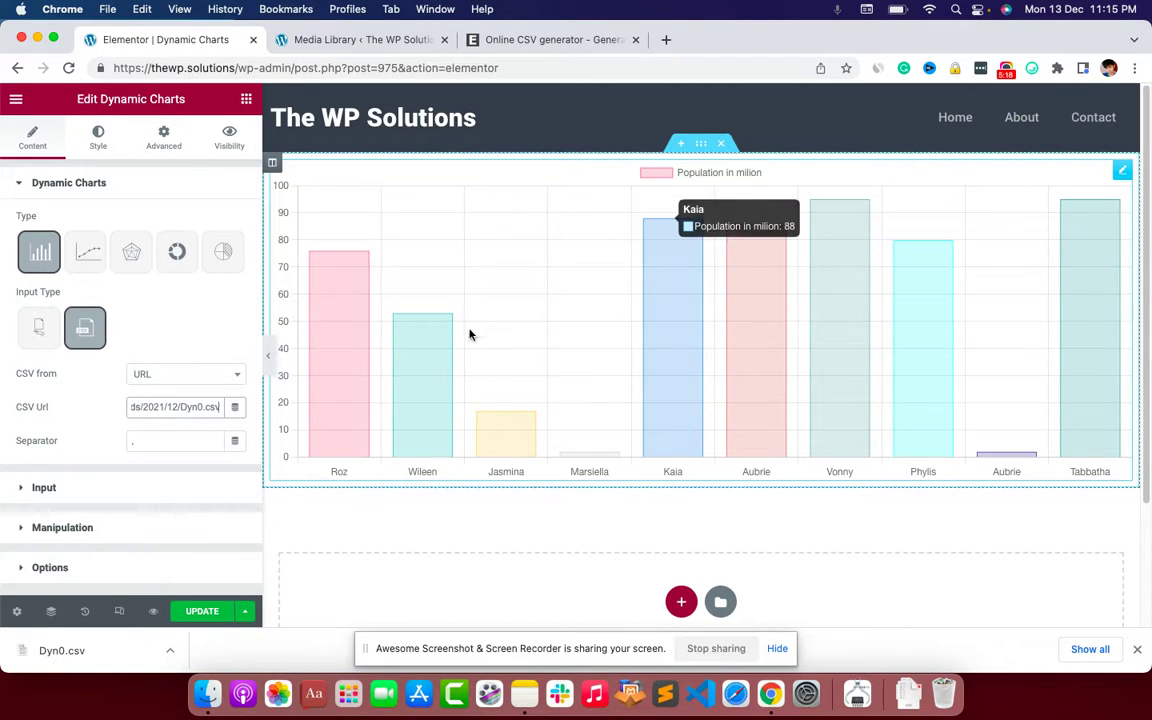
Step: In the Input section, switch CSV has Header off and back on
{"action": "scroll", "coordinate": [116, 404], "scroll_direction": "down", "scroll_amount": 2}
{"action": "left_click", "coordinate": [108, 410]}
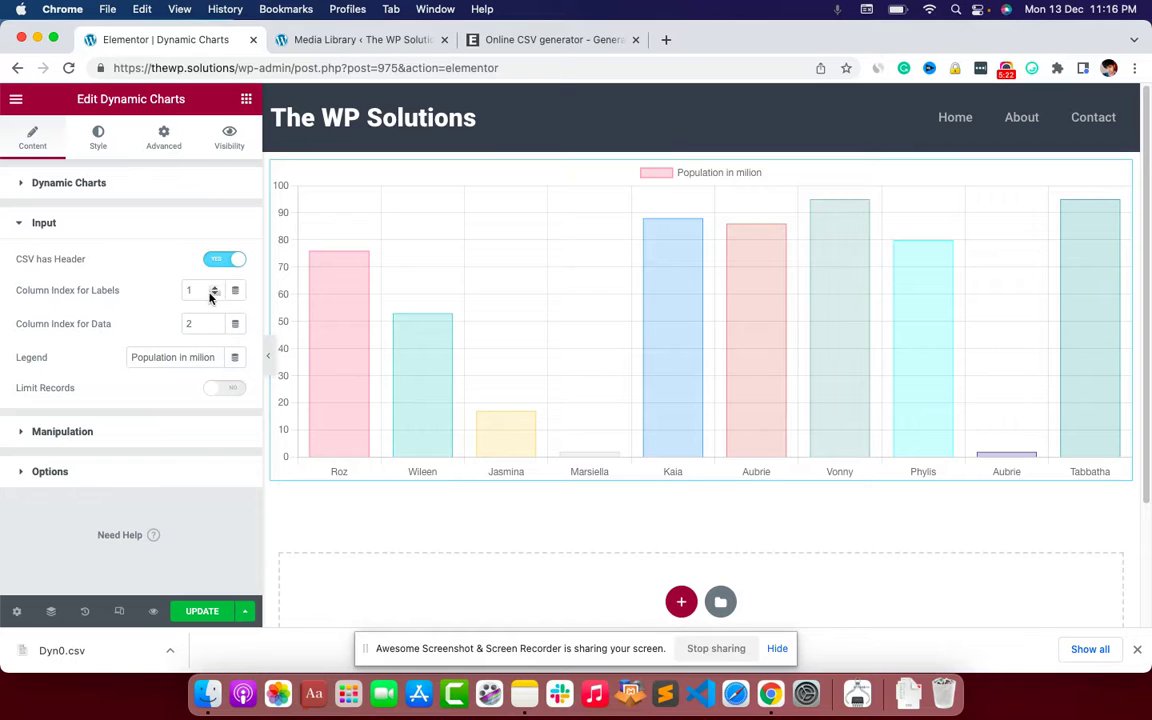
{"action": "left_click", "coordinate": [224, 260]}
{"action": "left_click", "coordinate": [234, 258]}
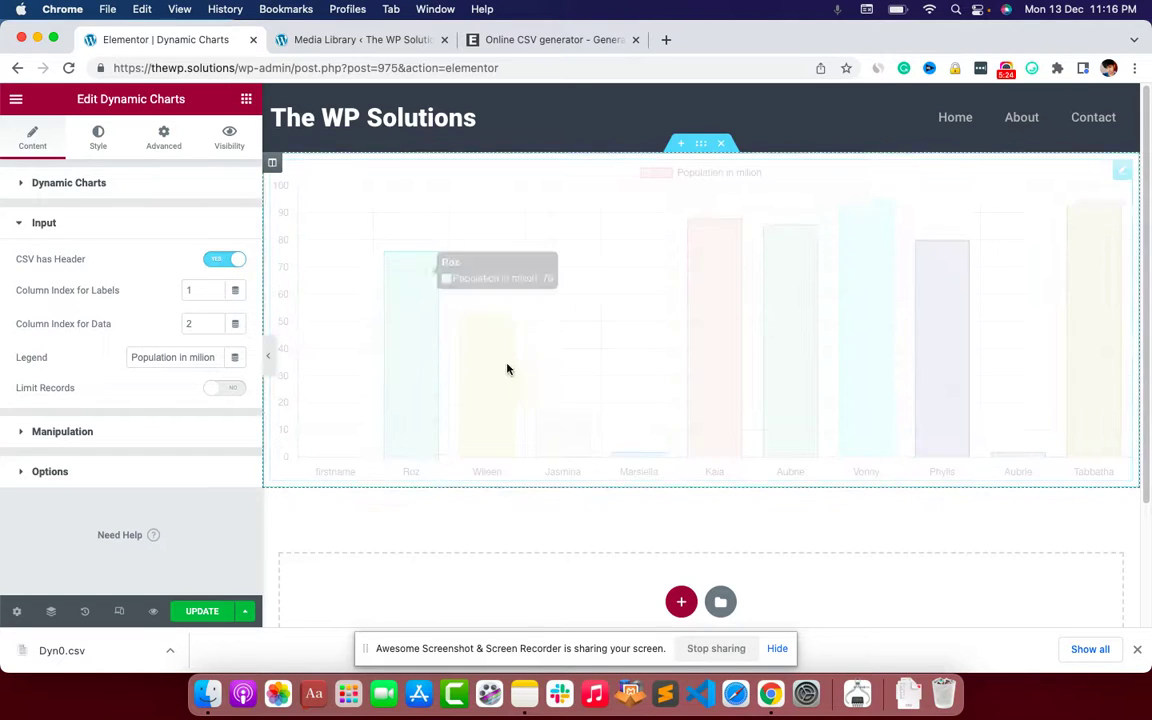
Step: Enable Labels Manipulation and convert the chart labels to Uppercase
{"action": "left_click", "coordinate": [93, 438]}
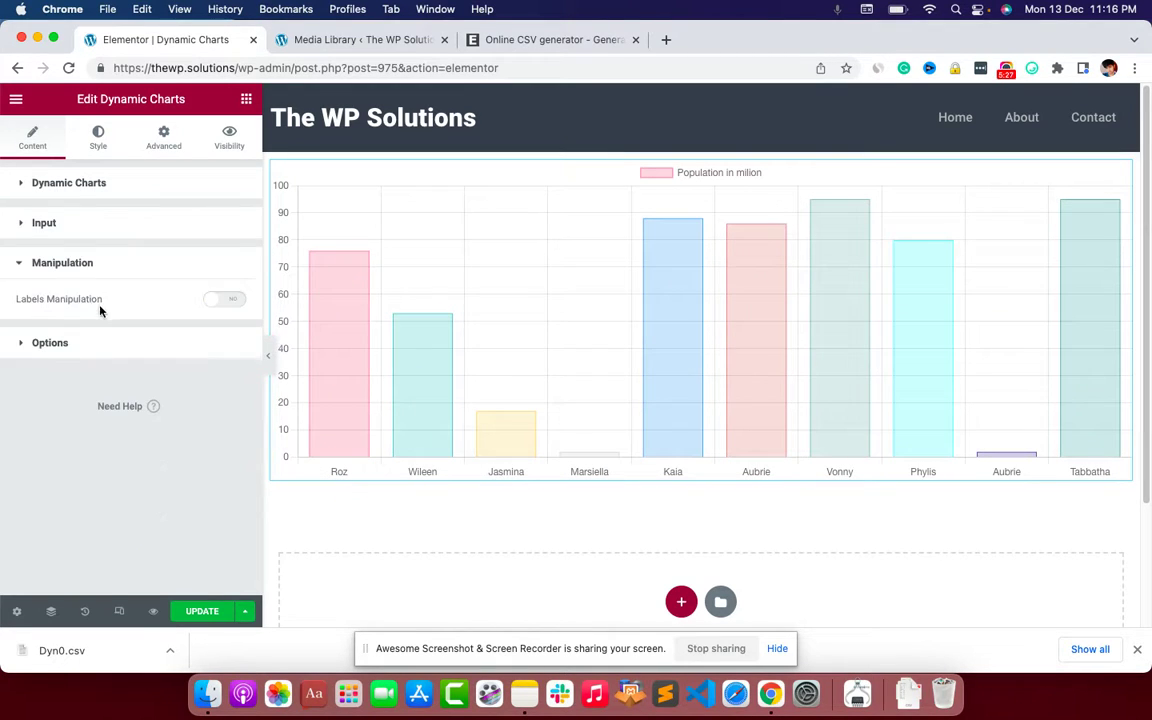
{"action": "left_click", "coordinate": [226, 302]}
{"action": "left_click", "coordinate": [175, 331]}
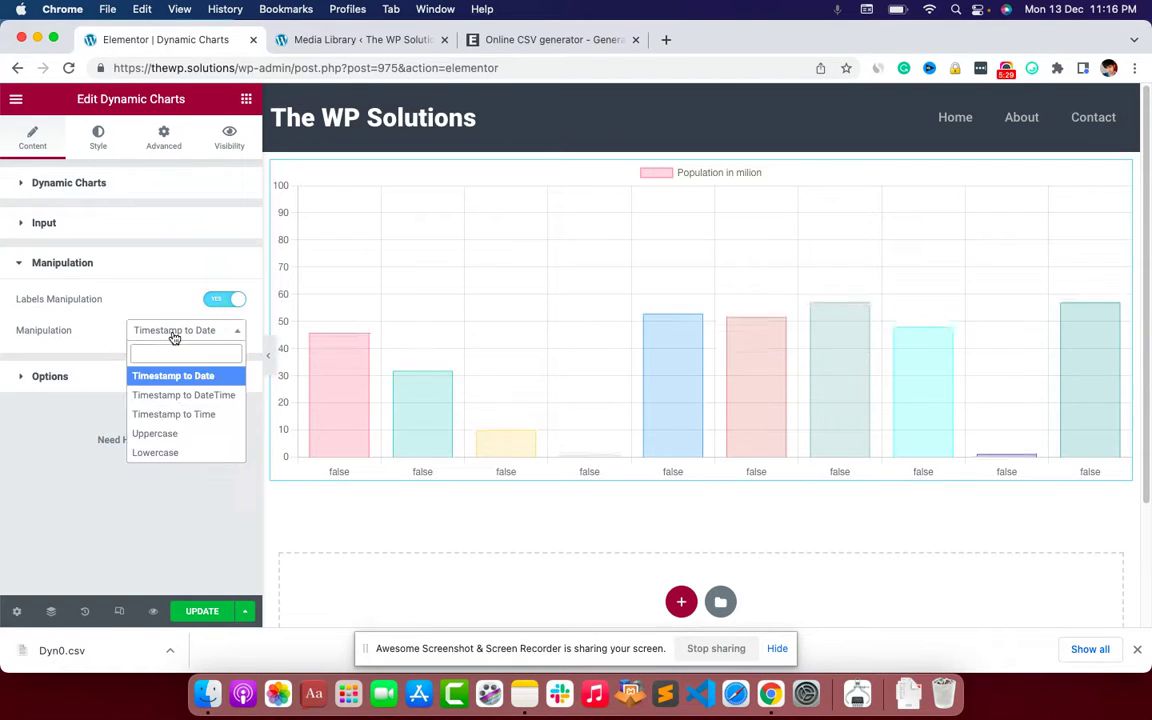
{"action": "left_click", "coordinate": [155, 433]}
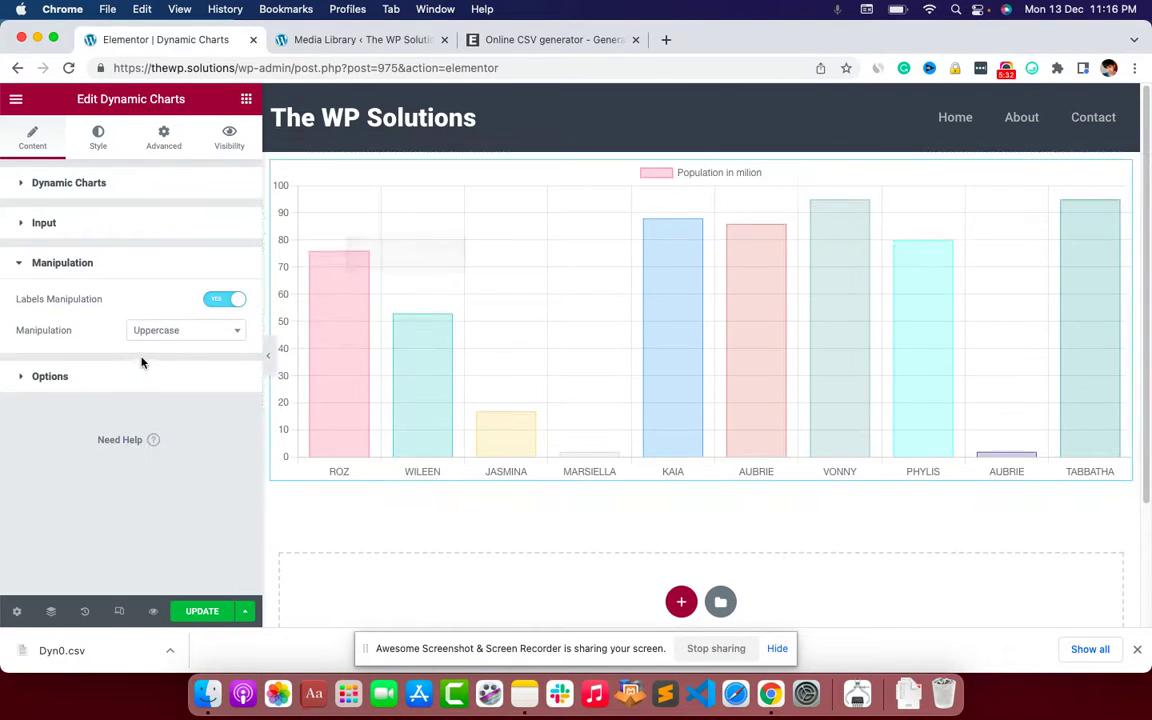
Step: Try Timestamp to Date and Lowercase label conversions, then disable label manipulation
{"action": "left_click", "coordinate": [182, 330]}
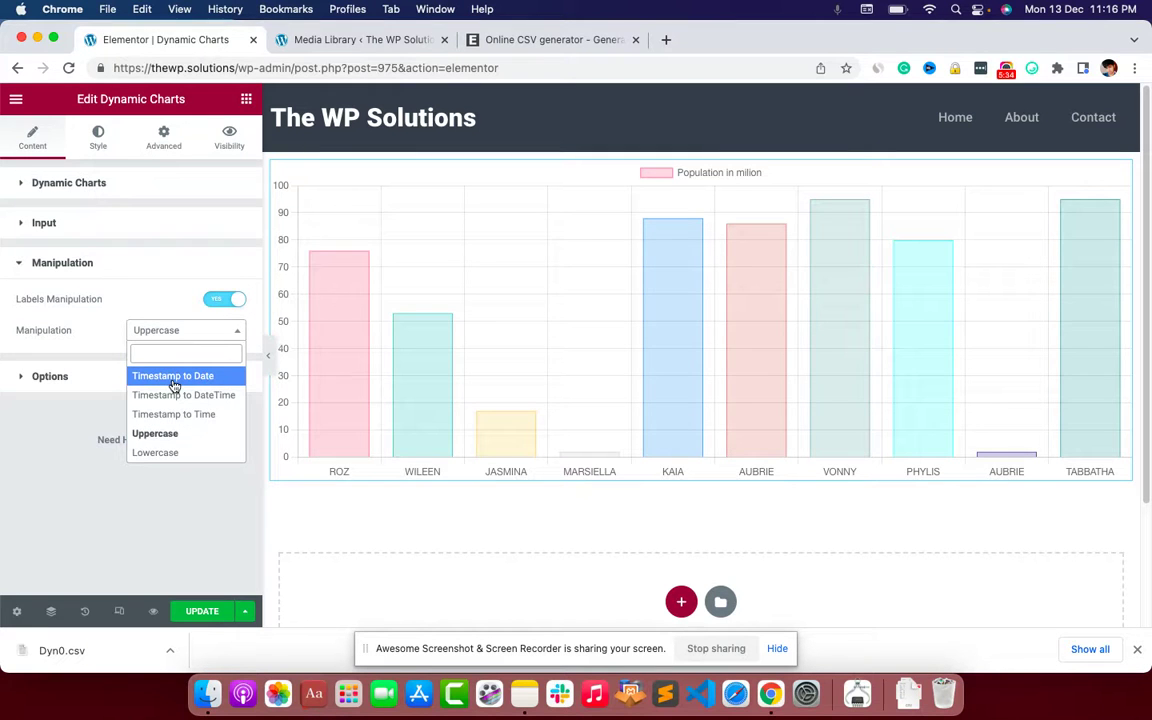
{"action": "left_click", "coordinate": [173, 378]}
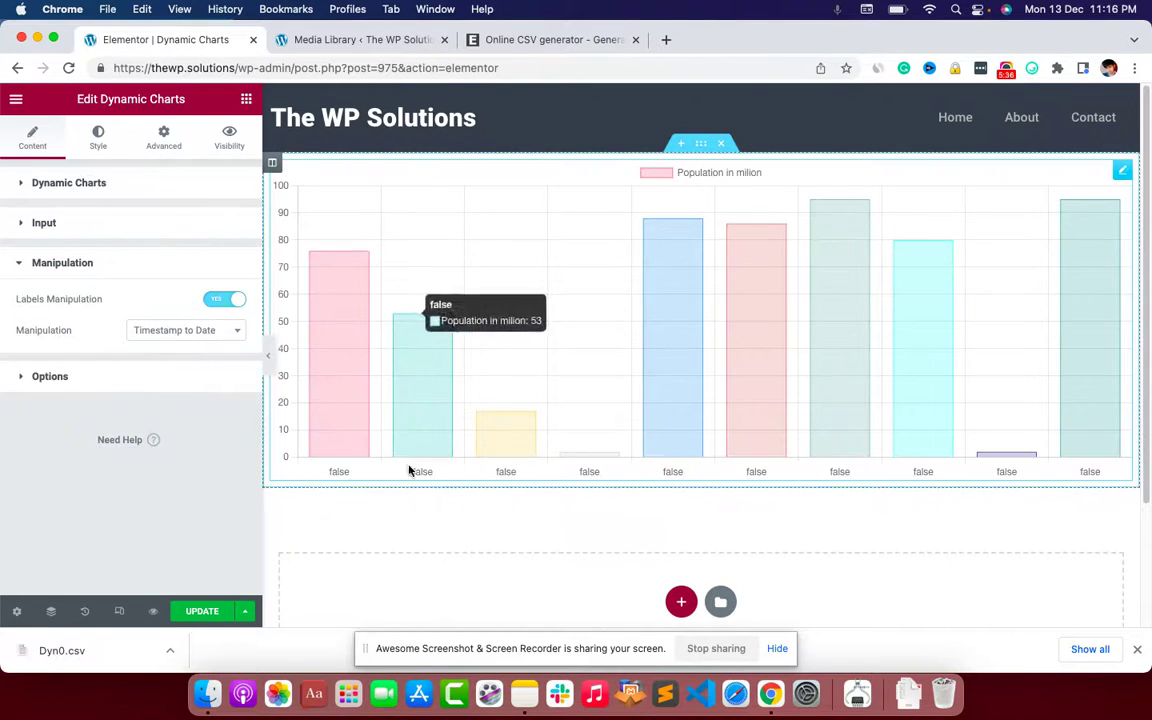
{"action": "left_click", "coordinate": [229, 336]}
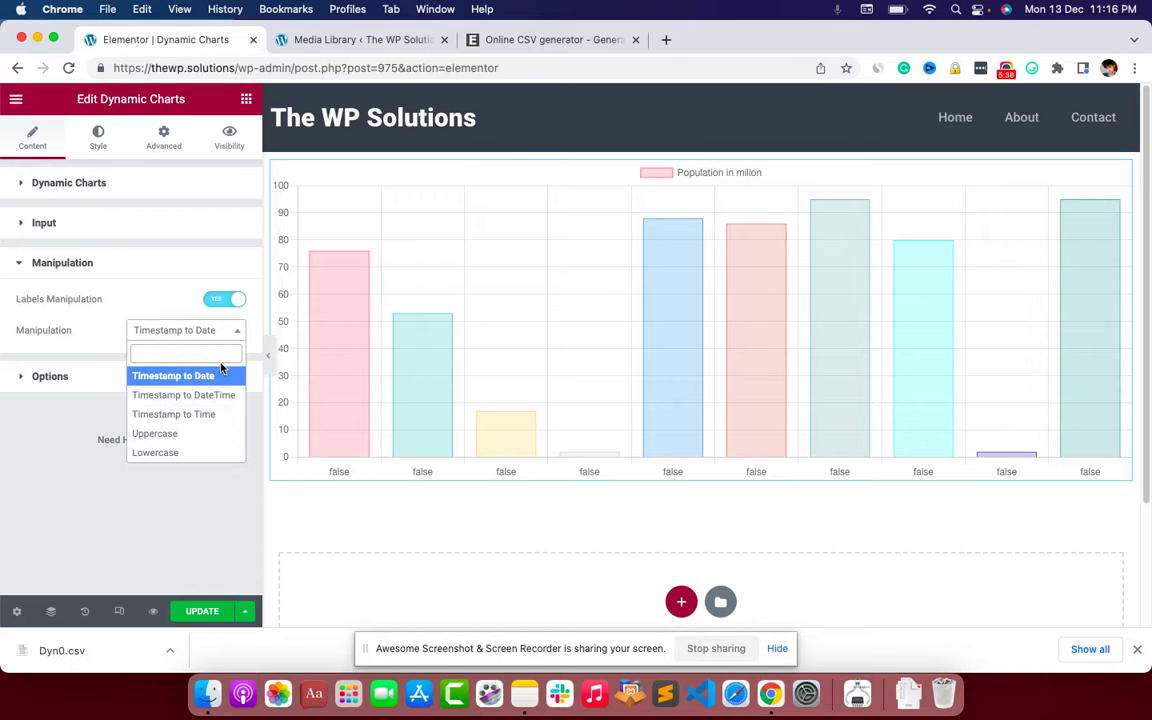
{"action": "left_click", "coordinate": [155, 453]}
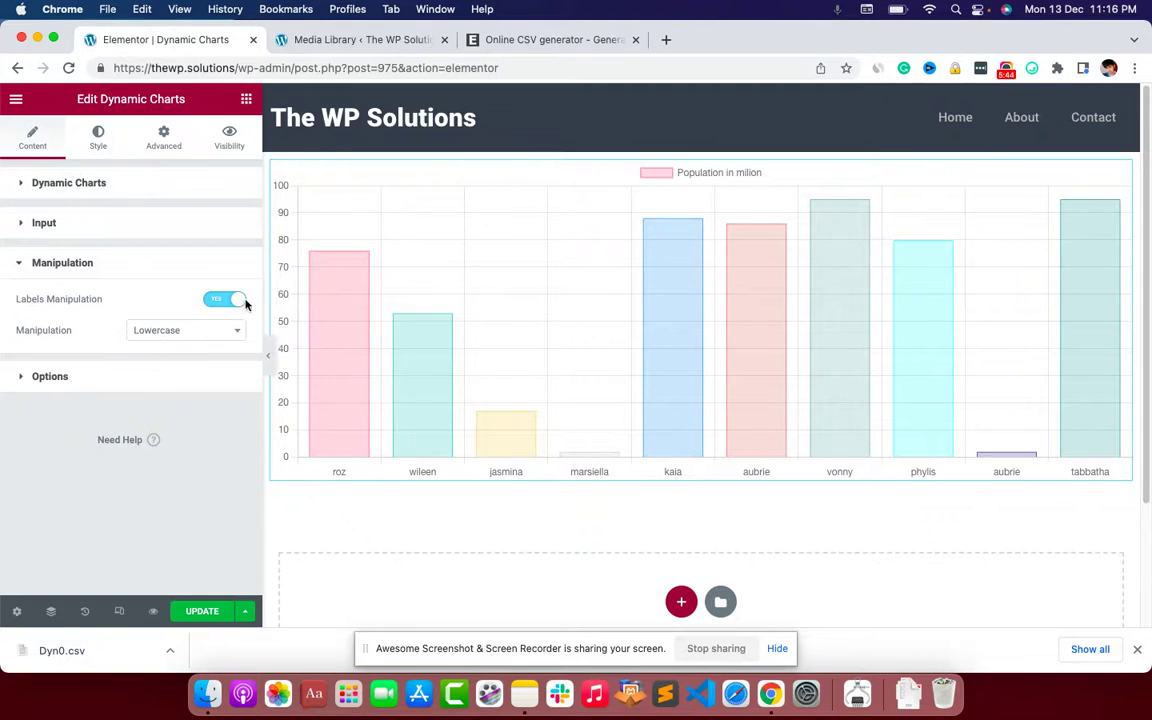
{"action": "left_click", "coordinate": [211, 306]}
{"action": "left_click", "coordinate": [118, 342]}
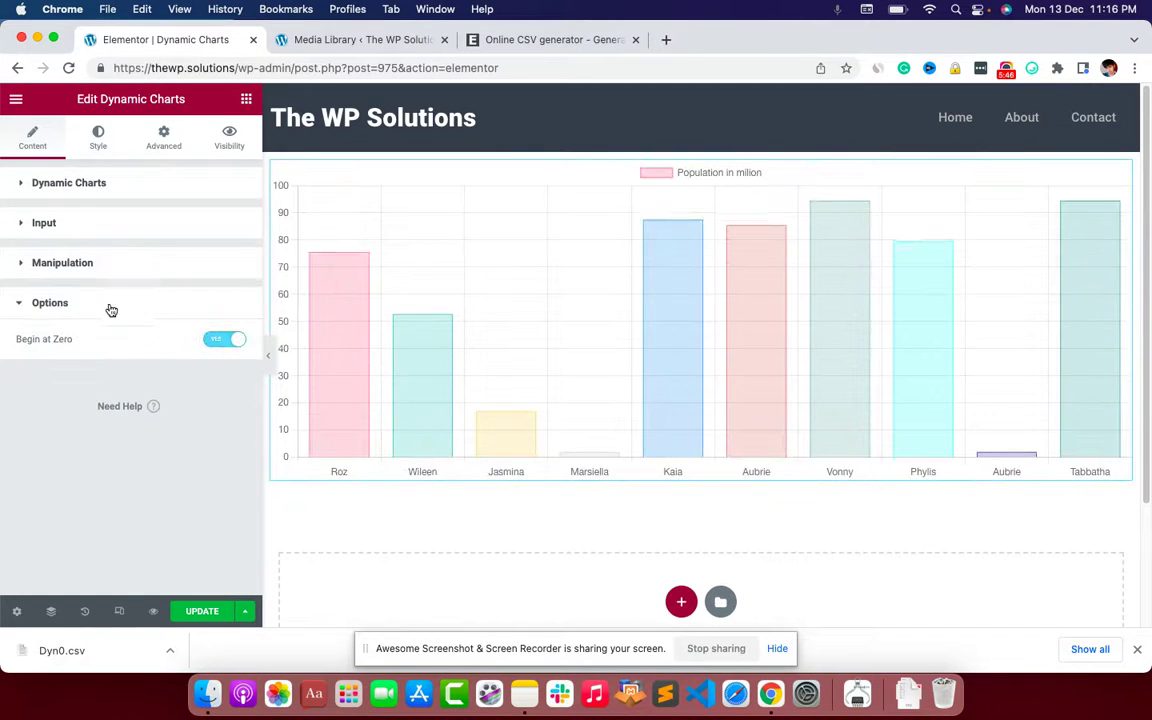
Step: Turn Begin at Zero off and back on, then bring up the chart's Style settings
{"action": "left_click", "coordinate": [230, 345]}
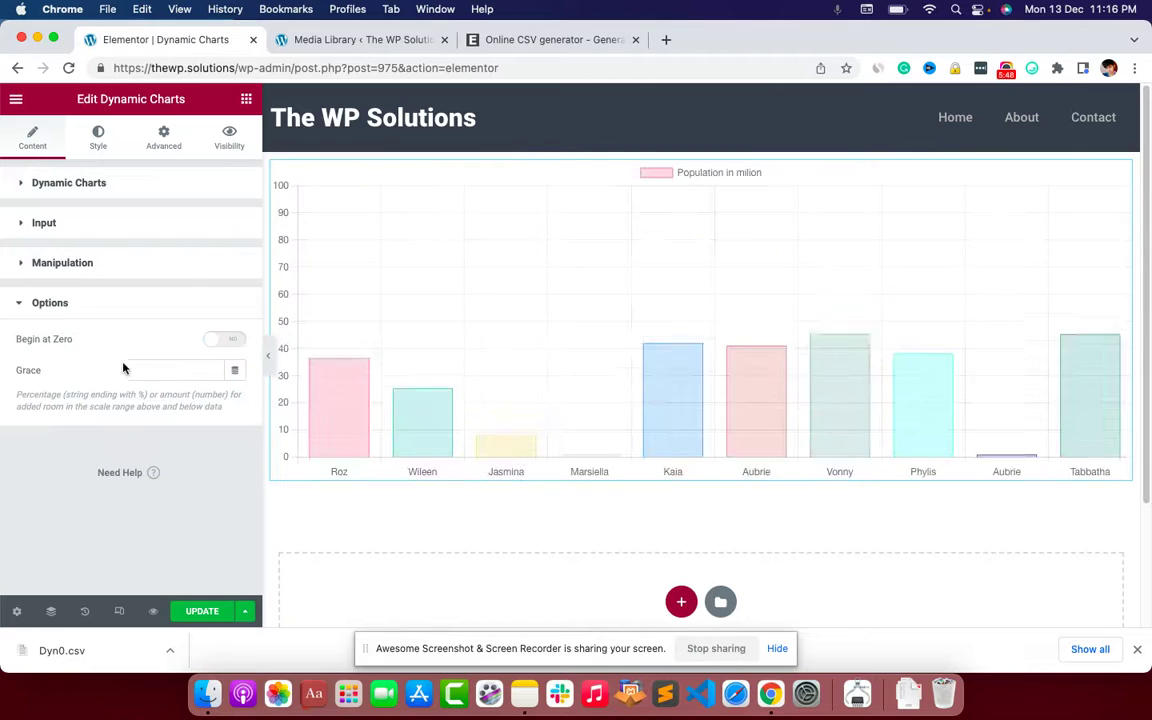
{"action": "left_click", "coordinate": [215, 341]}
{"action": "left_click", "coordinate": [57, 186]}
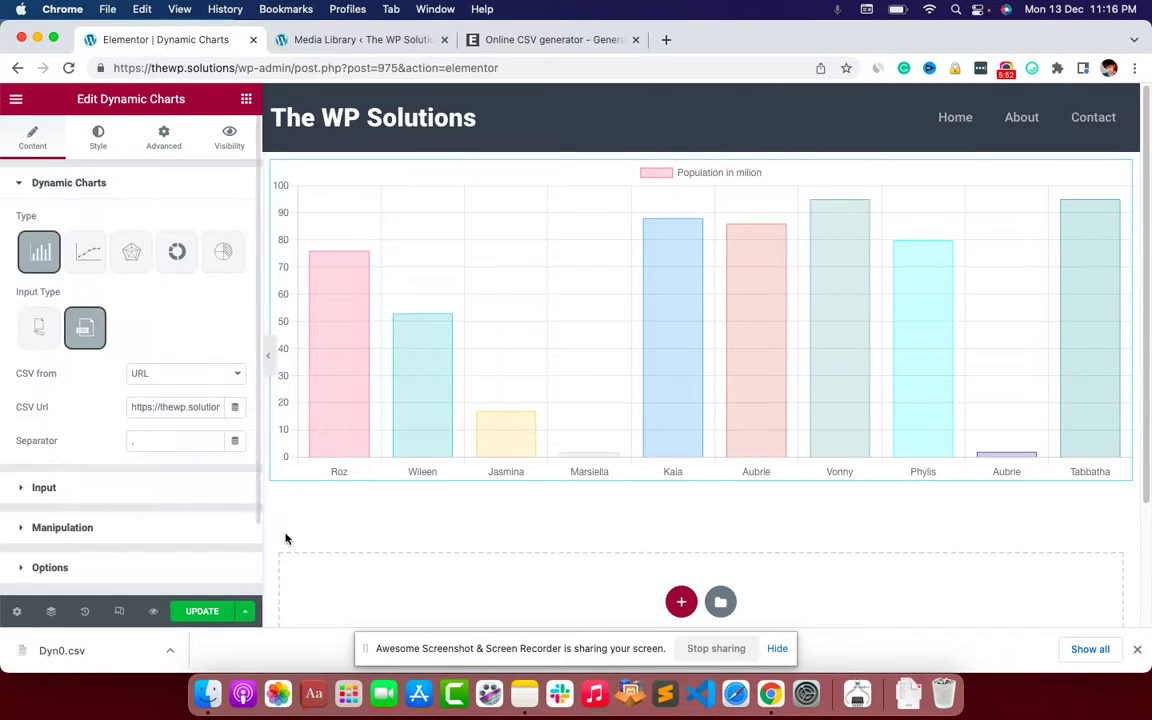
{"action": "scroll", "coordinate": [35, 300], "scroll_direction": "down", "scroll_amount": 2}
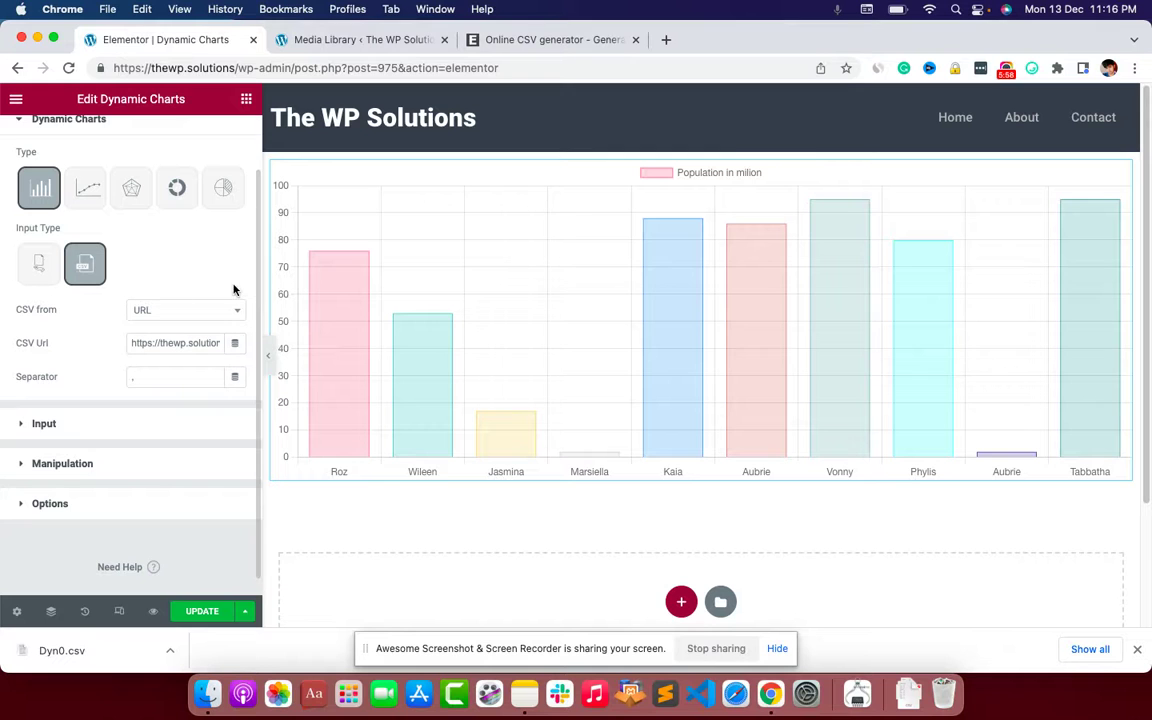
{"action": "left_click_drag", "start_coordinate": [262, 236], "coordinate": [244, 228]}
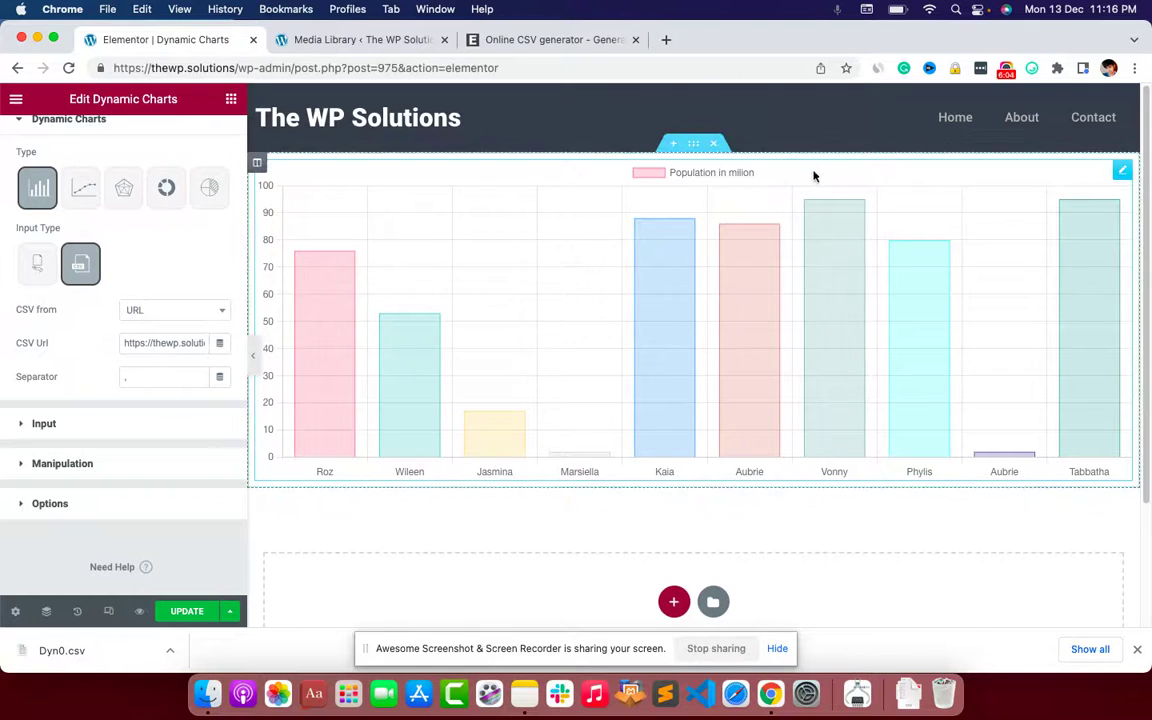
{"action": "left_click", "coordinate": [89, 434]}
{"action": "left_click", "coordinate": [90, 145]}
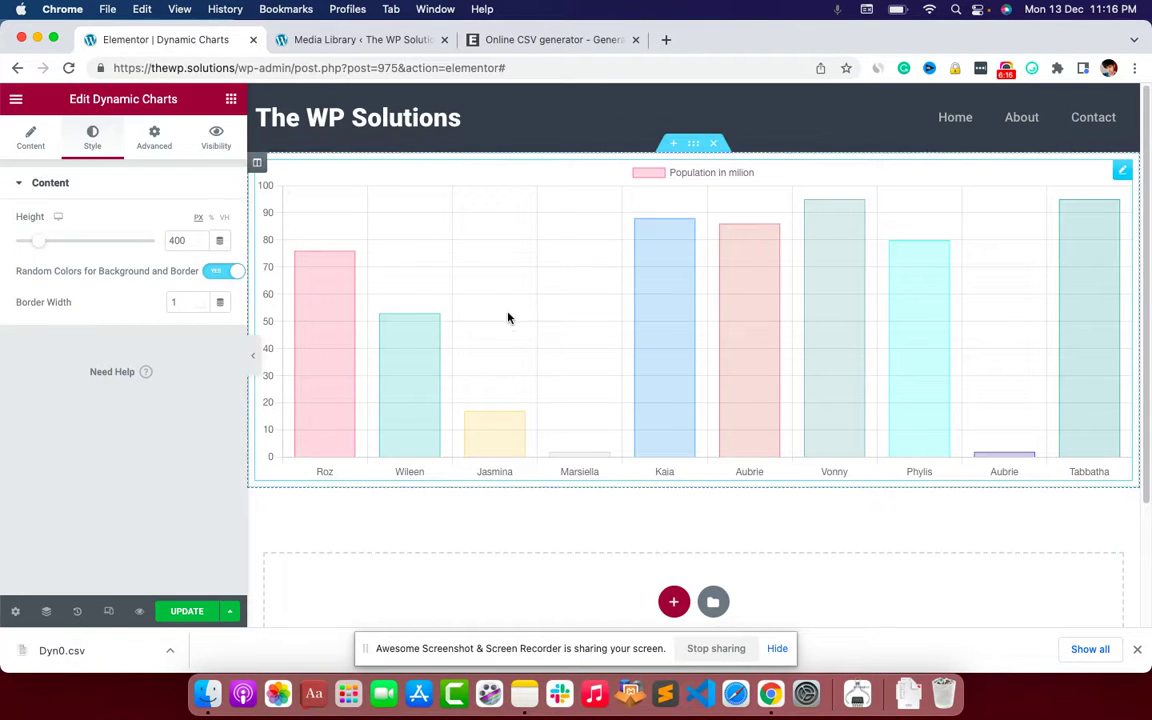
Step: Raise the bar border width from 1 to 4, then set it back to 1
{"action": "left_click", "coordinate": [196, 302]}
{"action": "left_click", "coordinate": [198, 301]}
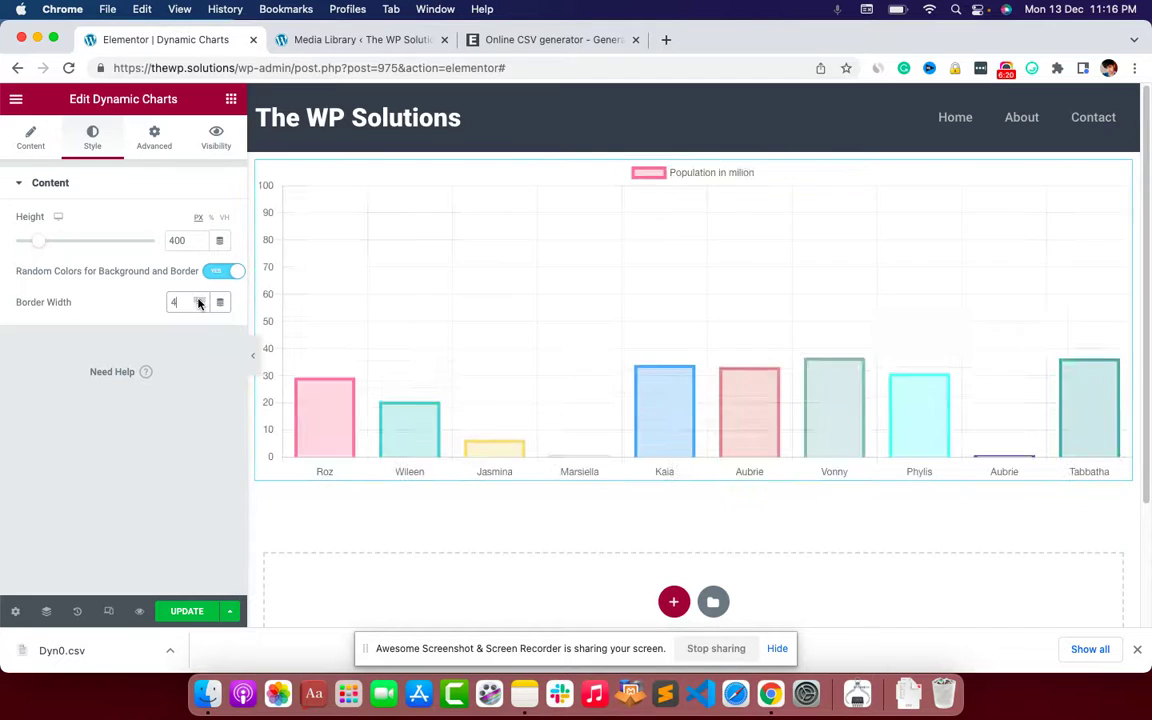
{"action": "left_click", "coordinate": [198, 301]}
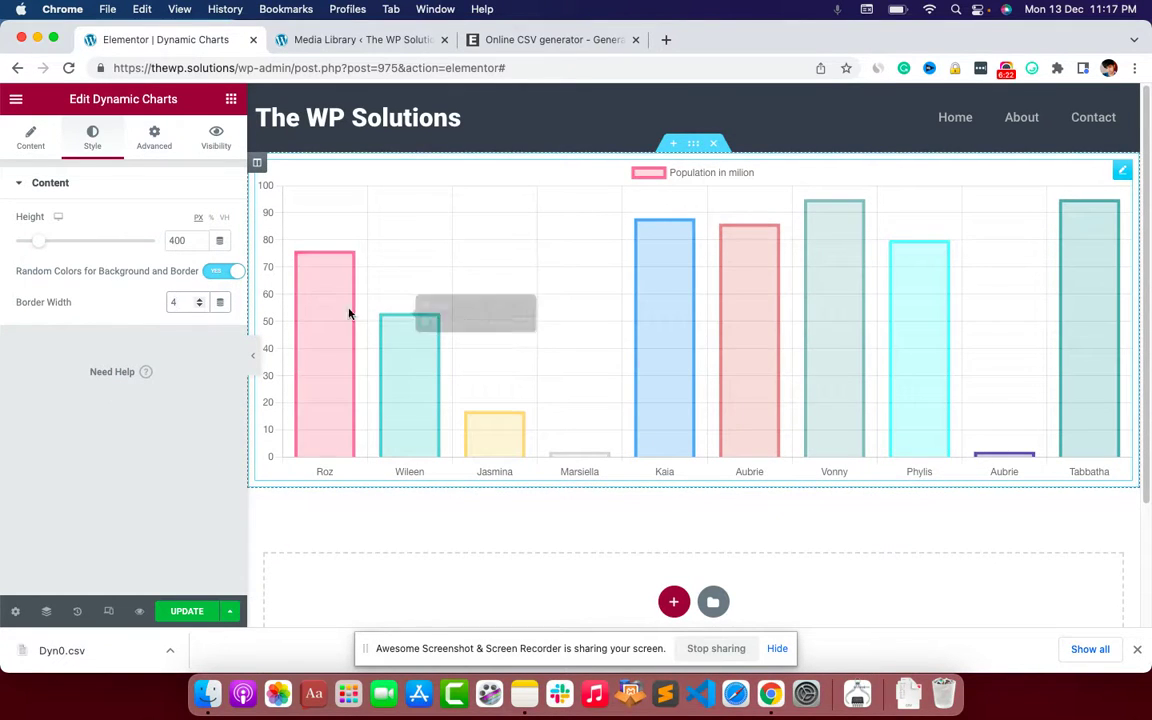
{"action": "left_click", "coordinate": [199, 306]}
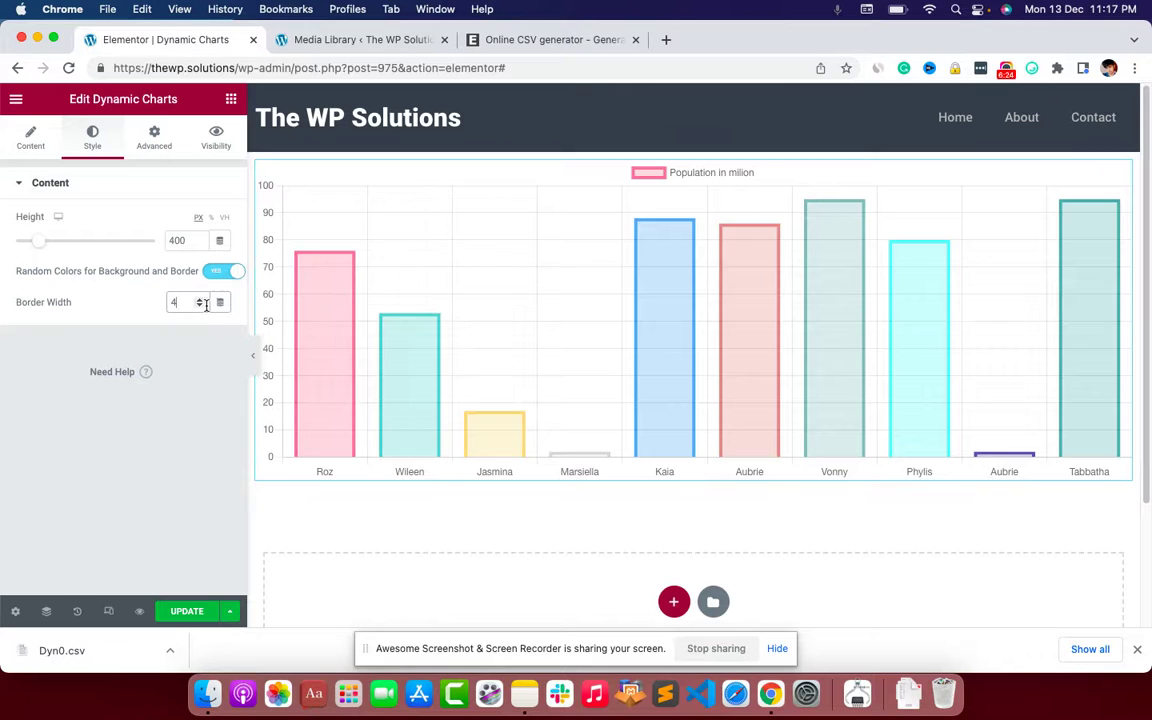
{"action": "left_click", "coordinate": [200, 307]}
{"action": "left_click", "coordinate": [200, 306]}
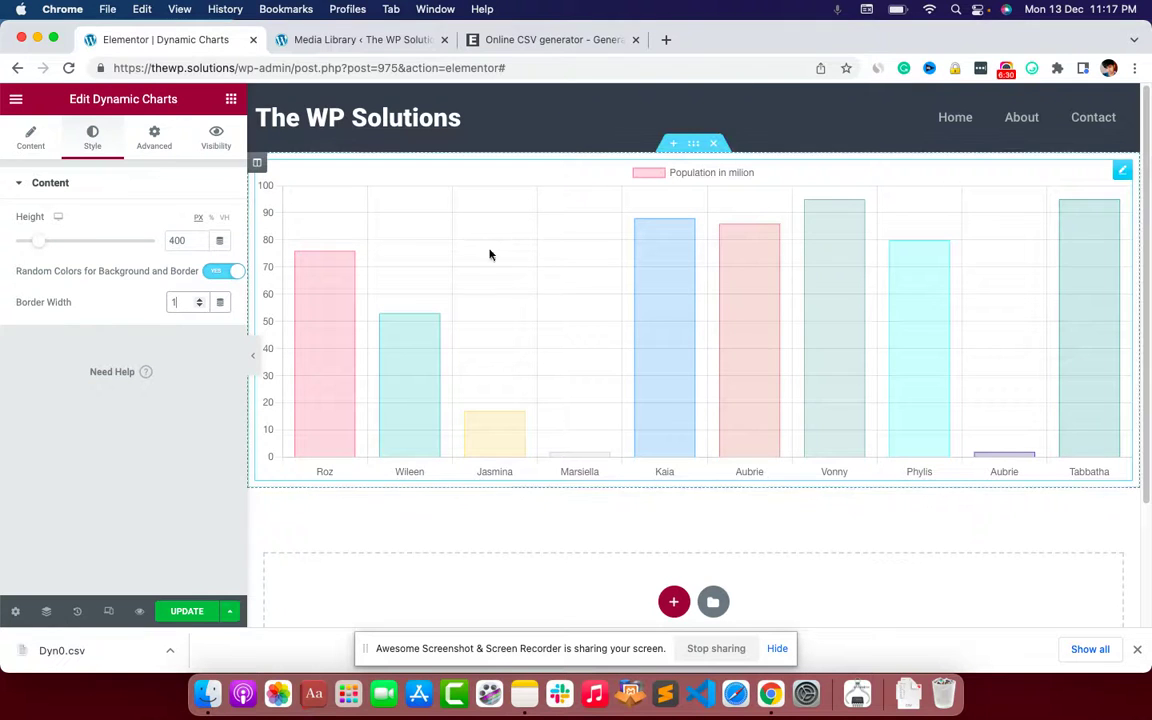
{"action": "left_click", "coordinate": [20, 140]}
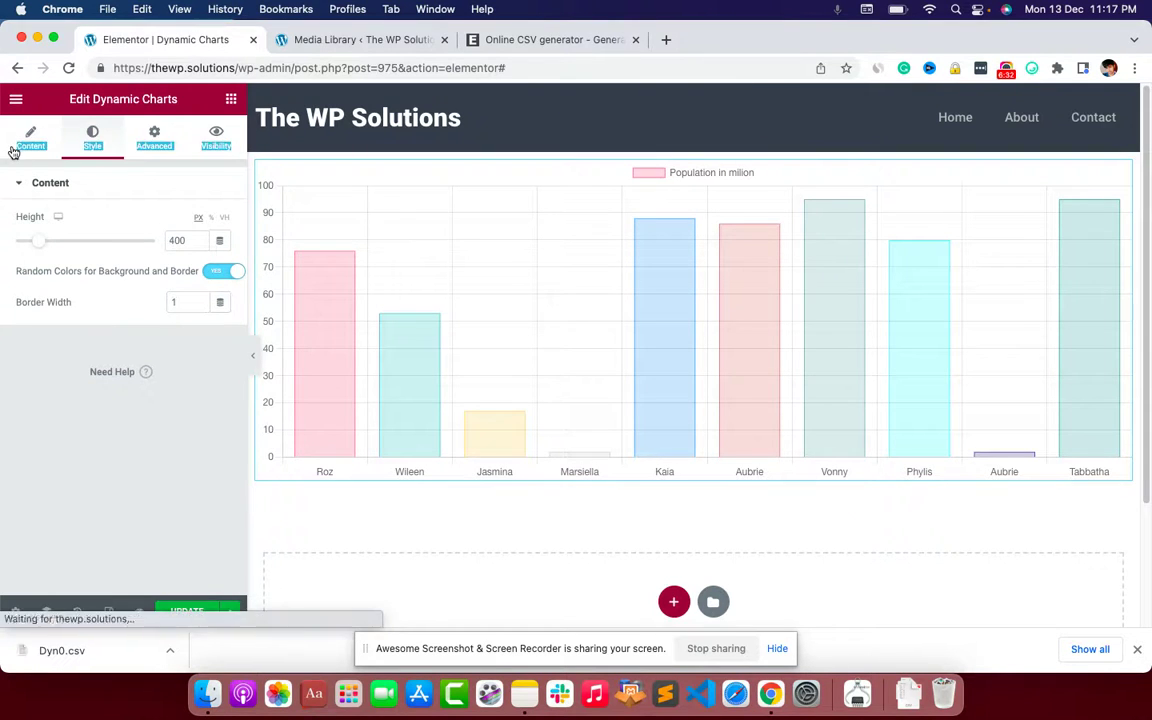
{"action": "scroll", "coordinate": [158, 350], "scroll_direction": "down", "scroll_amount": 2}
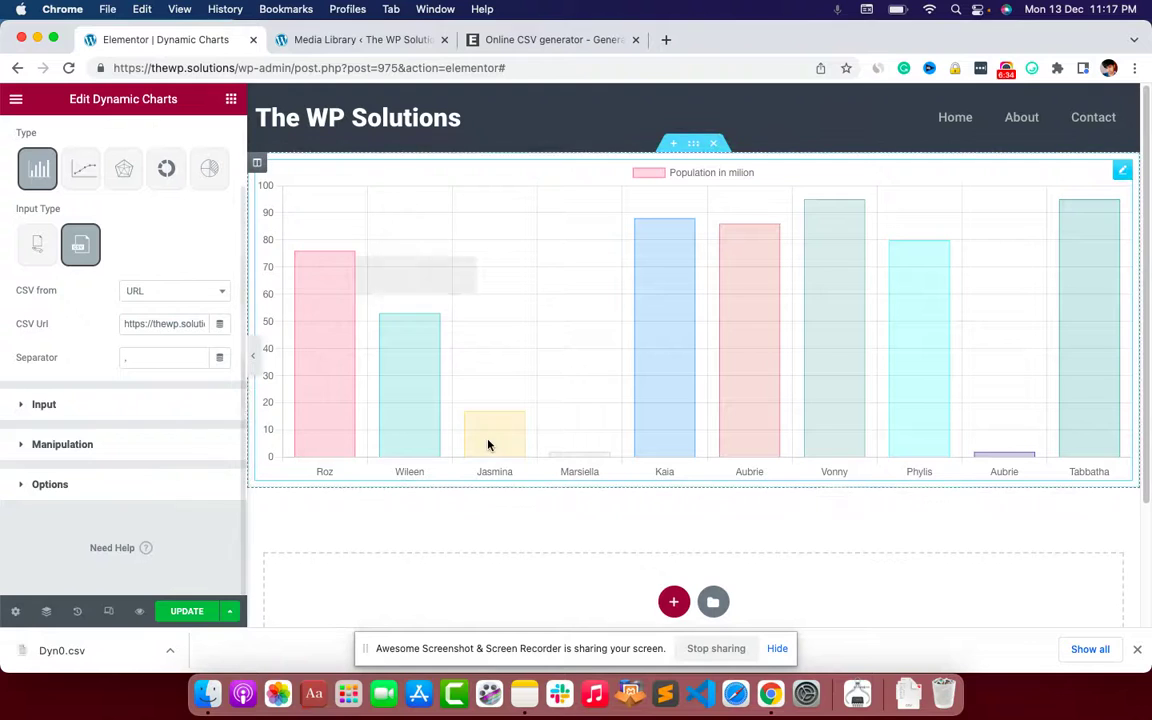